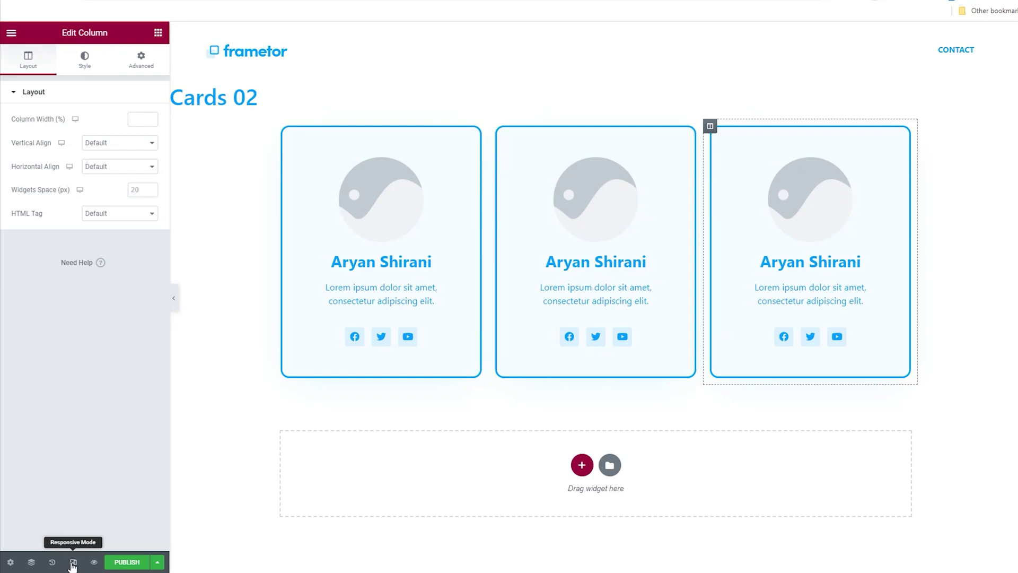
# Step: Preview the finished three-card row in Mobile responsive mode and scroll through it
pyautogui.click(73, 563)
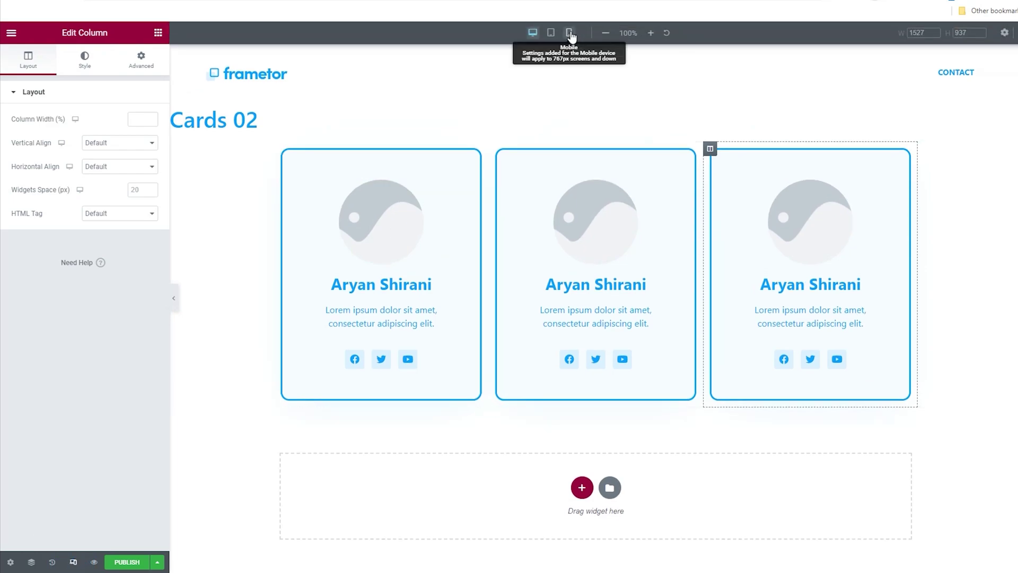
pyautogui.click(568, 33)
pyautogui.scroll(-5, 586, 148)
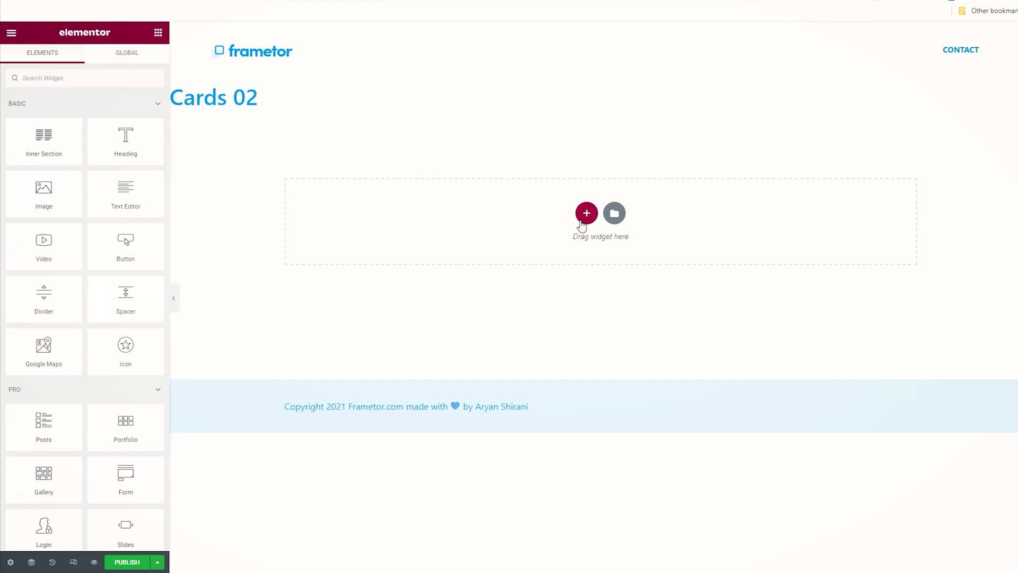
# Step: Add a three-column section and drop an Image widget into its first column
pyautogui.click(586, 215)
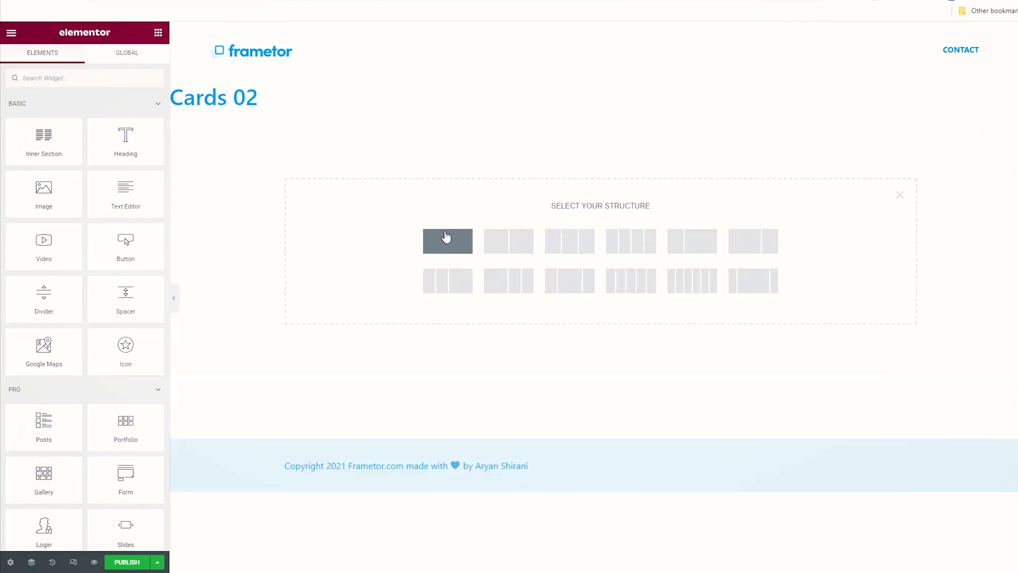
pyautogui.click(572, 247)
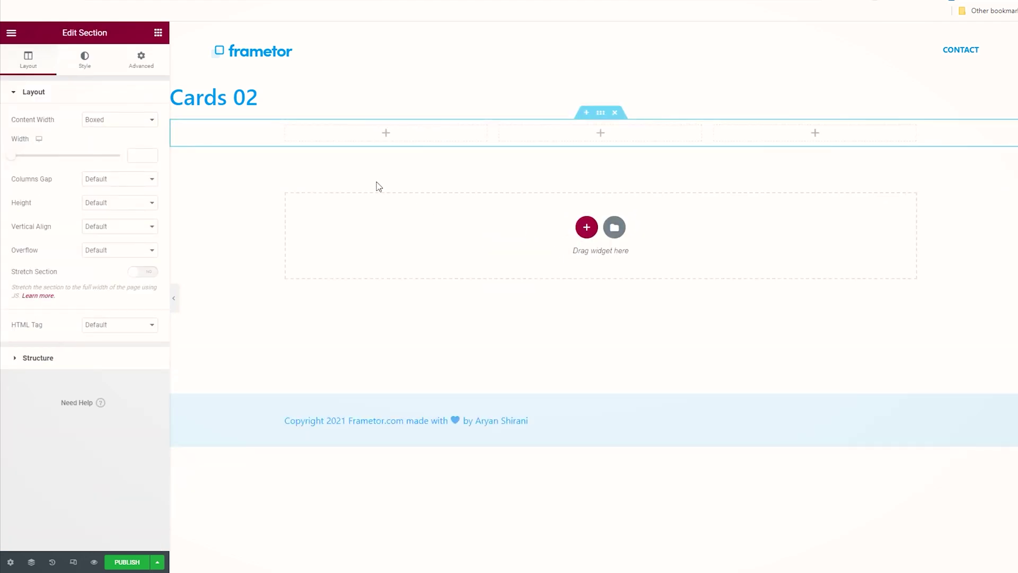
pyautogui.click(385, 133)
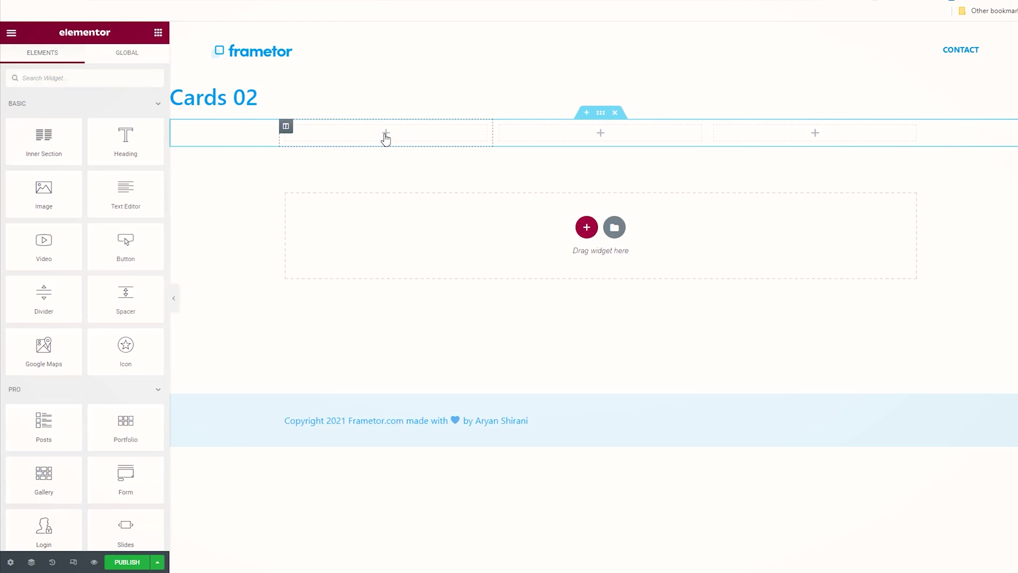
pyautogui.moveTo(37, 197); pyautogui.dragTo(389, 143)
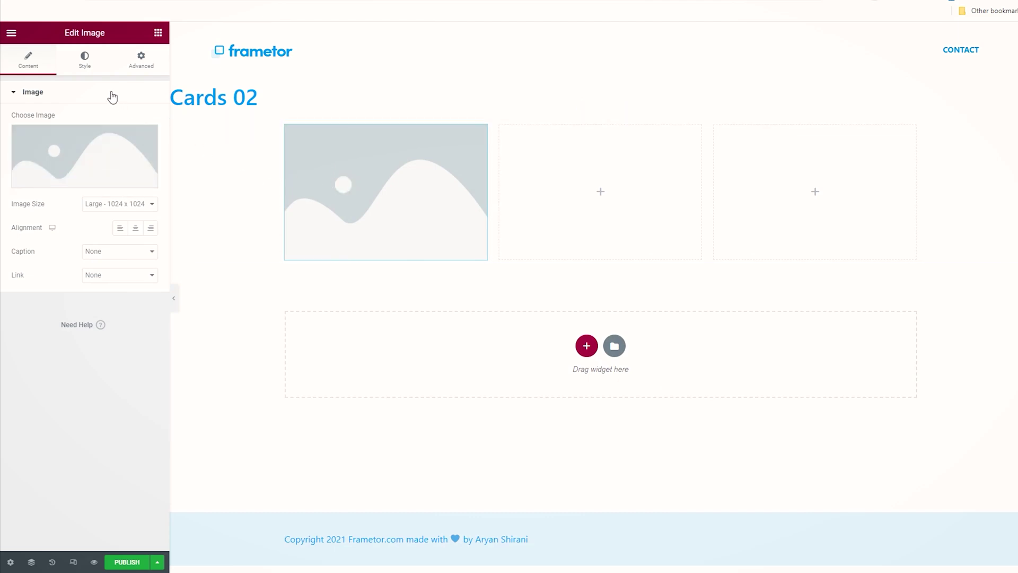
# Step: Size the image to 150×150 px with Cover fit and a 100 border radius on all corners
pyautogui.click(85, 64)
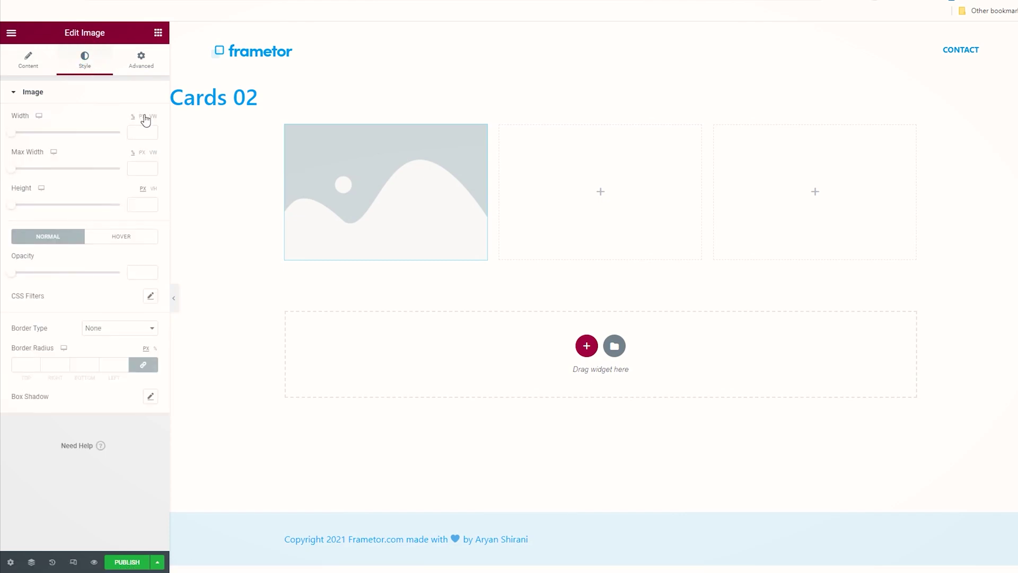
pyautogui.click(143, 117)
pyautogui.click(143, 130)
pyautogui.write('150')
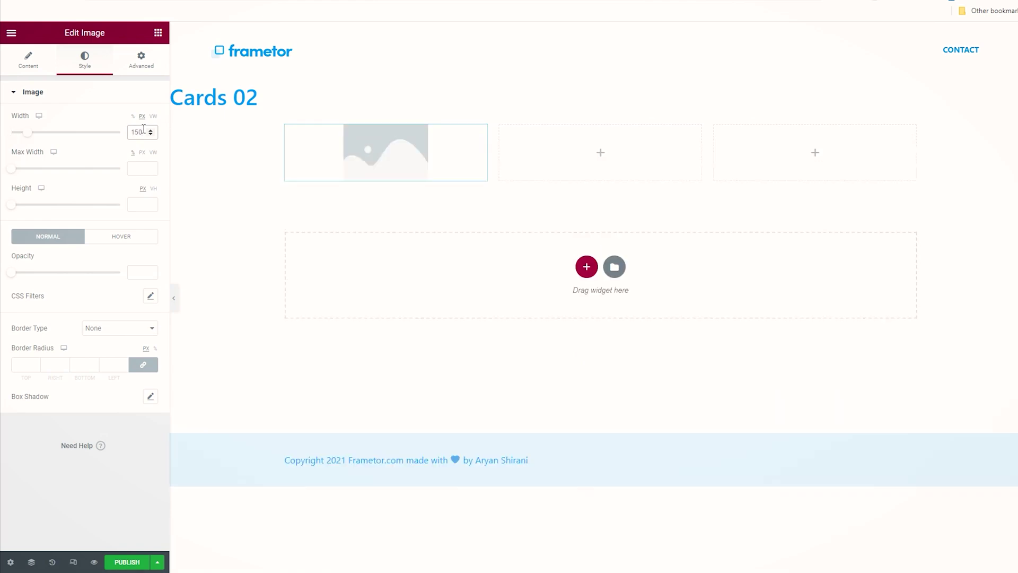
pyautogui.click(137, 205)
pyautogui.write('150')
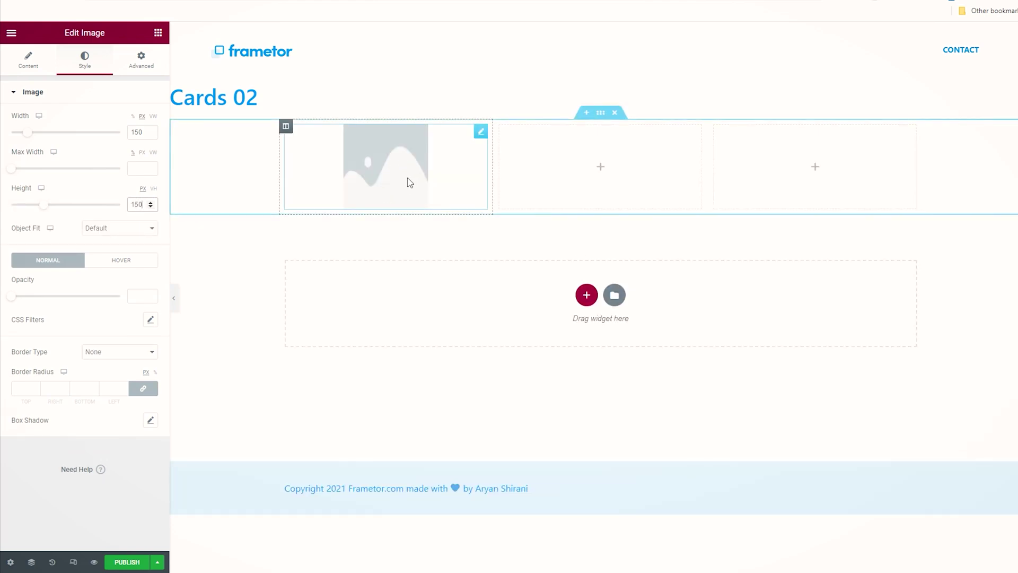
pyautogui.click(105, 234)
pyautogui.click(115, 258)
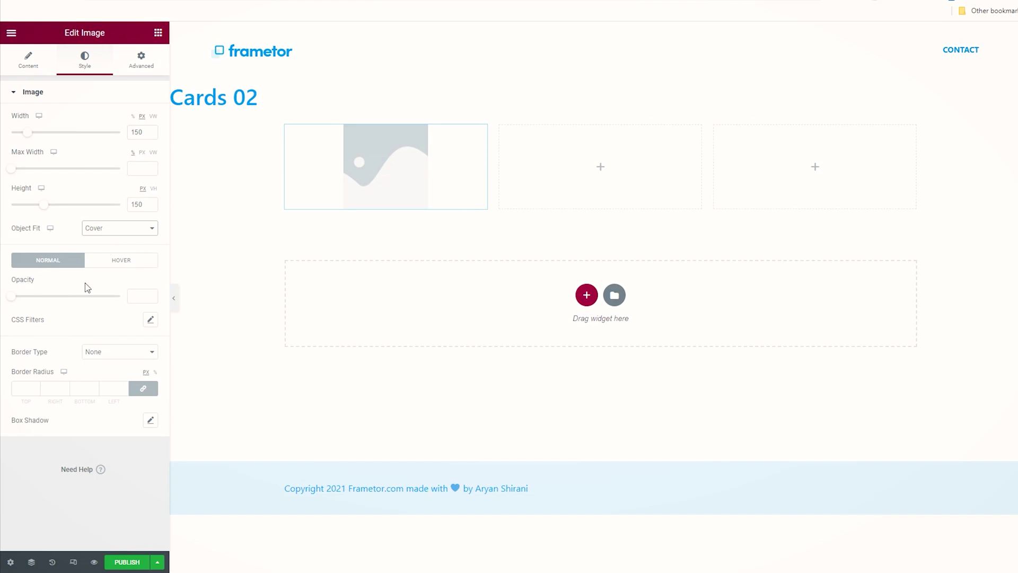
pyautogui.click(28, 383)
pyautogui.write('100')
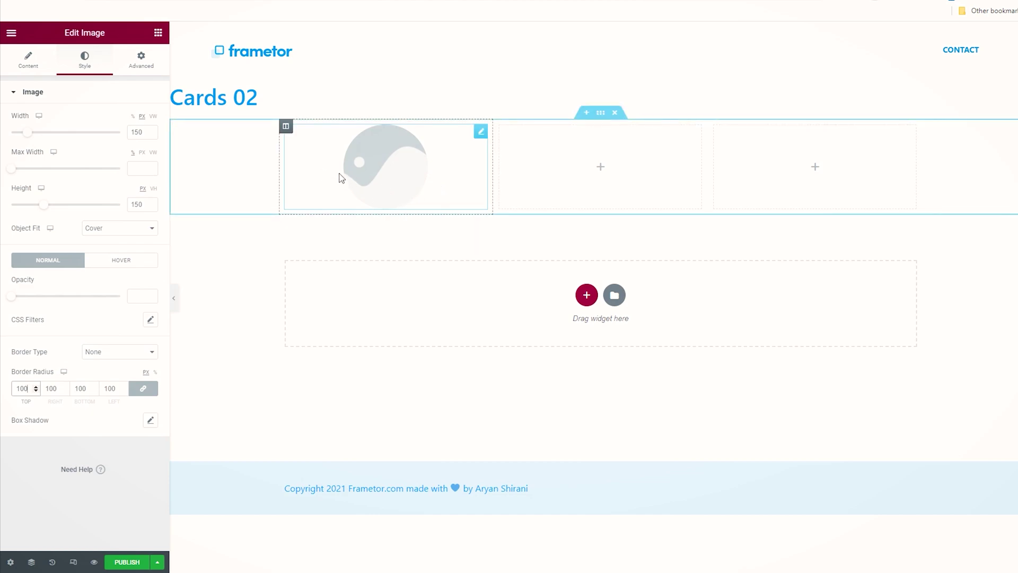
# Step: Add a centered heading under the image containing the team member's name
pyautogui.click(158, 34)
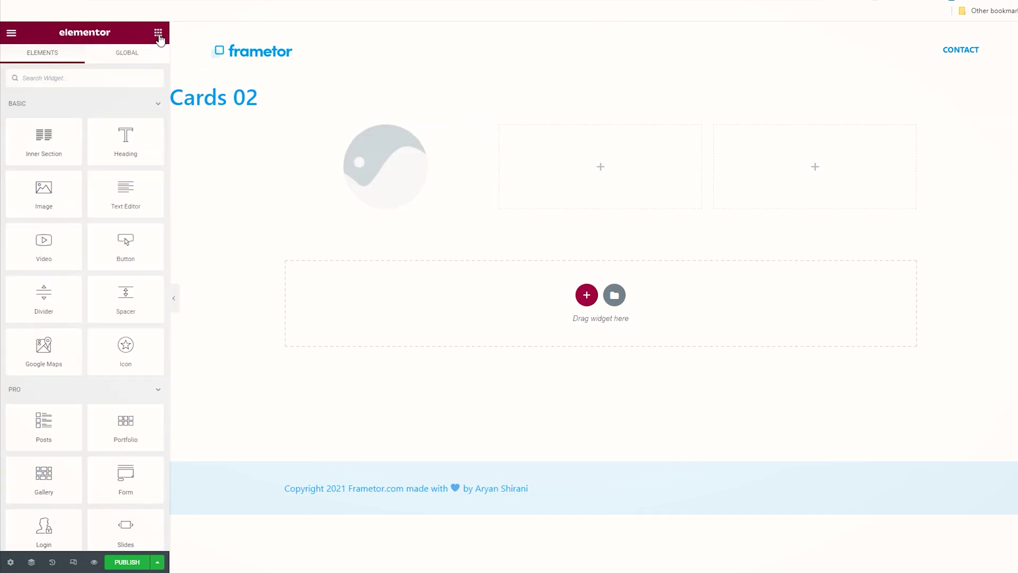
pyautogui.moveTo(122, 137); pyautogui.dragTo(389, 192)
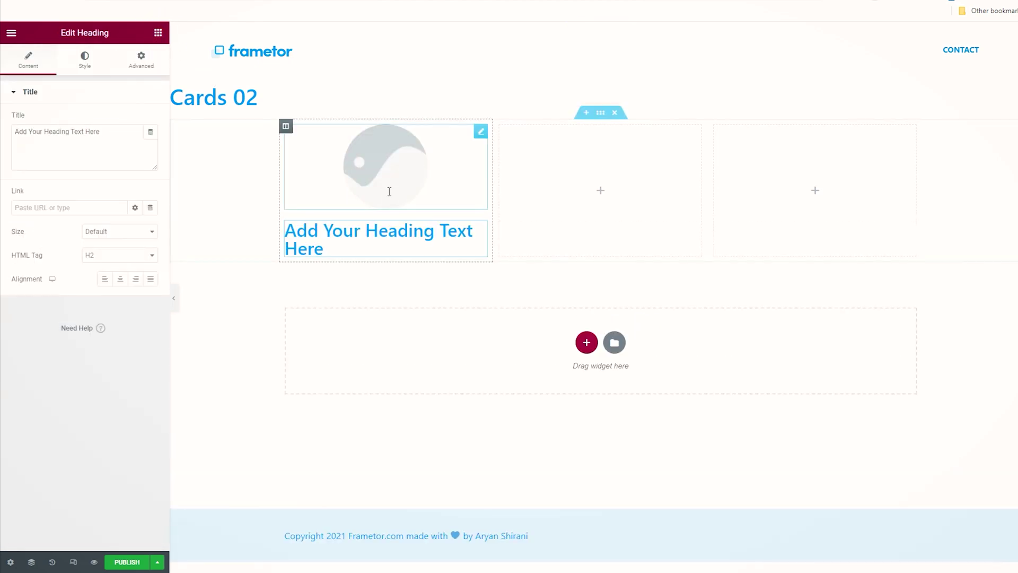
pyautogui.moveTo(101, 132); pyautogui.dragTo(28, 126)
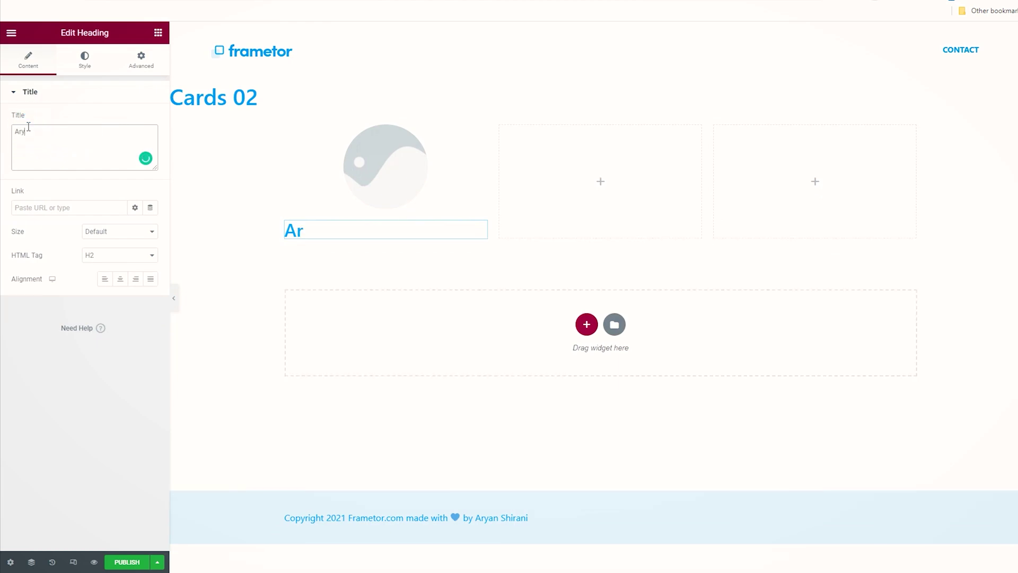
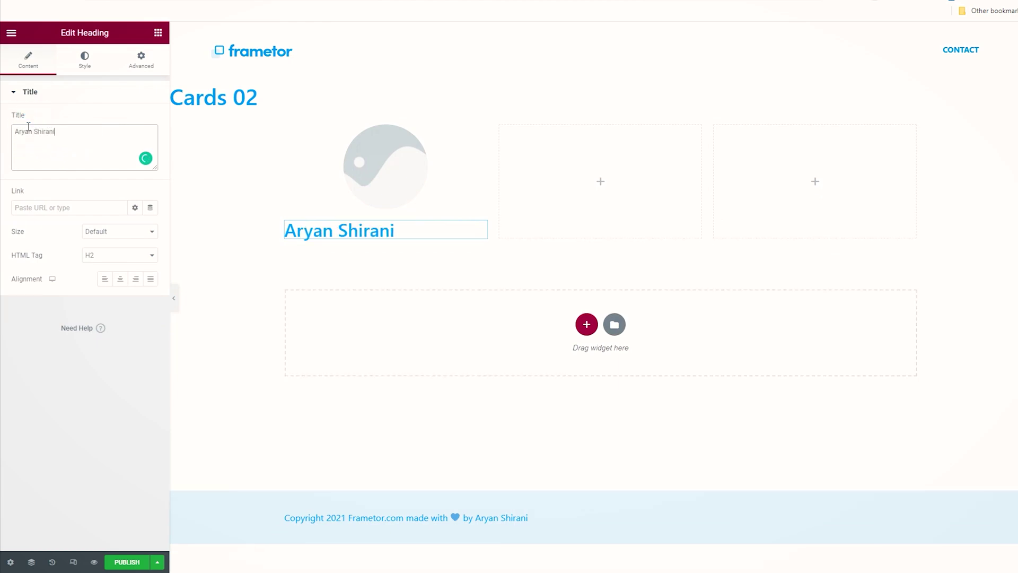
pyautogui.click(120, 280)
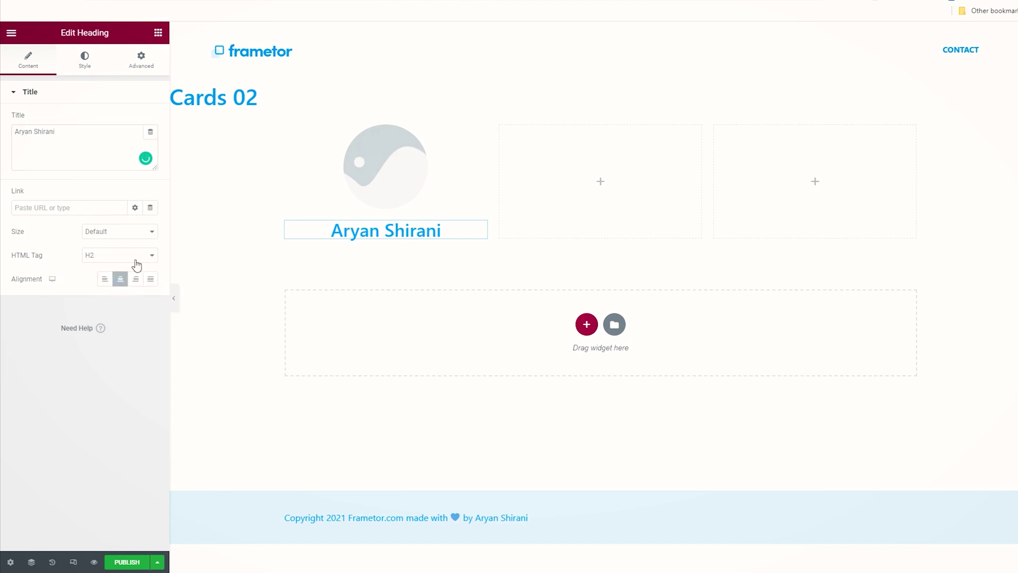
# Step: Set the heading typography to 28 px size and 700 font weight
pyautogui.click(84, 61)
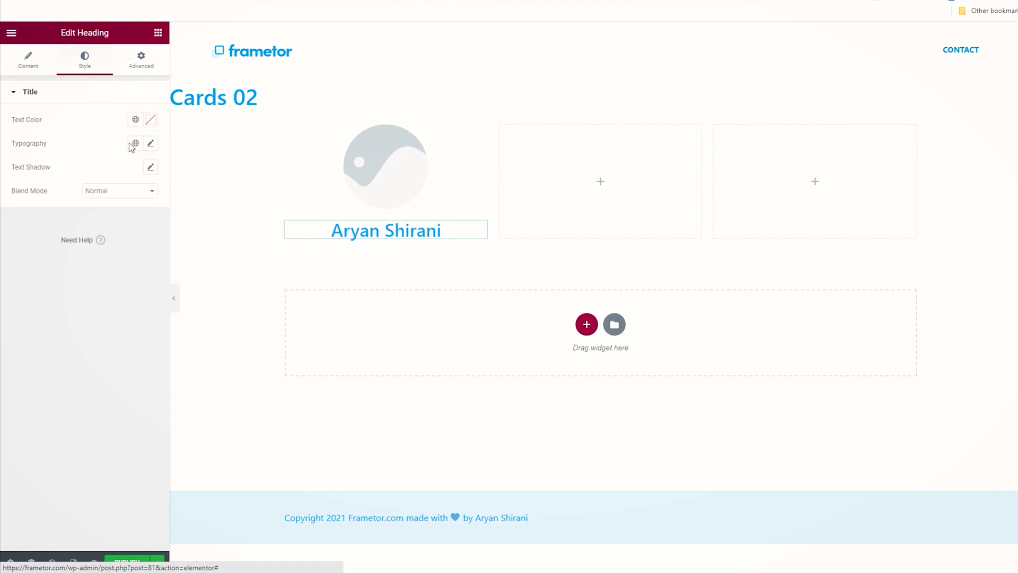
pyautogui.click(155, 150)
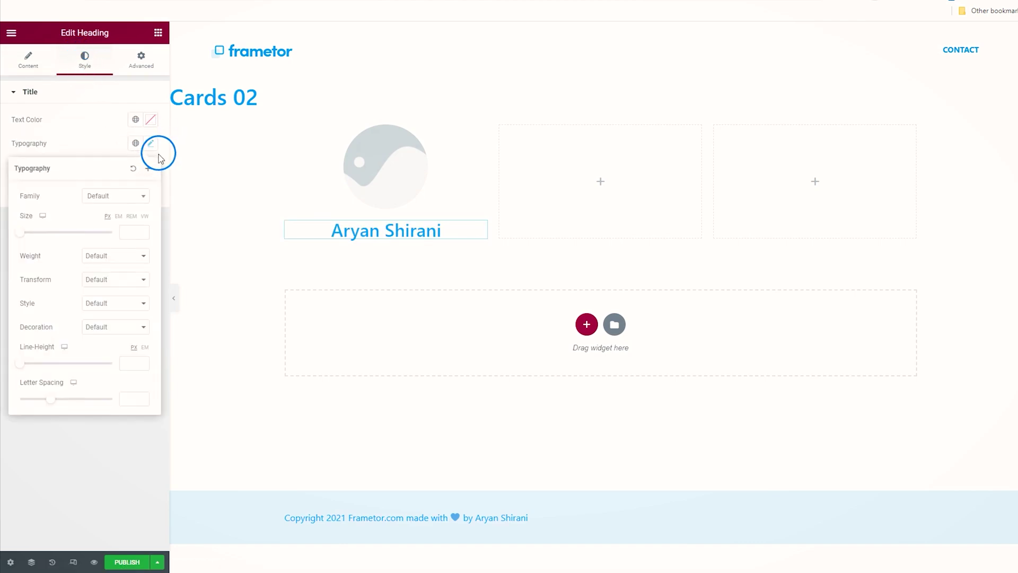
pyautogui.click(27, 234)
pyautogui.click(31, 234)
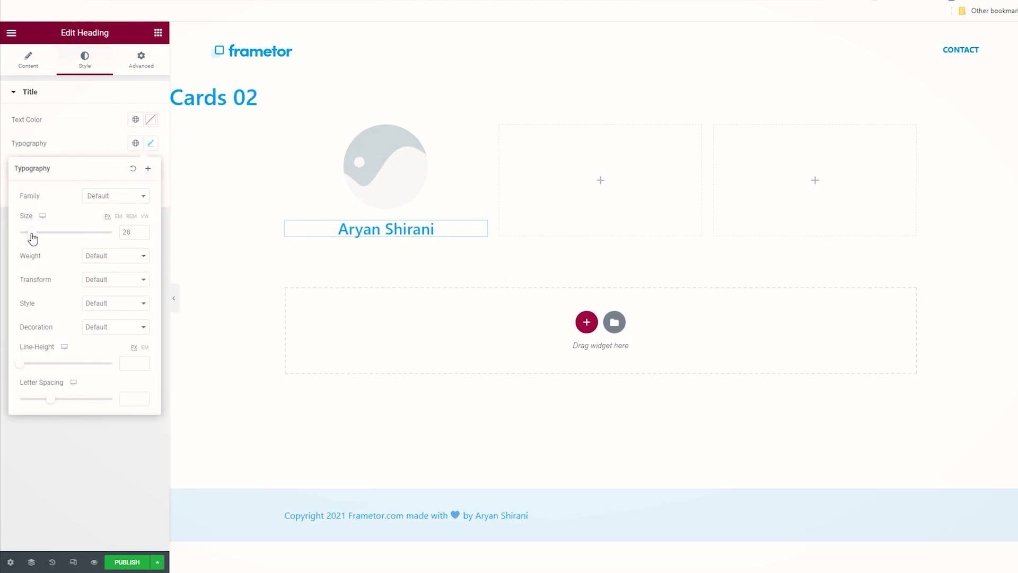
pyautogui.click(105, 262)
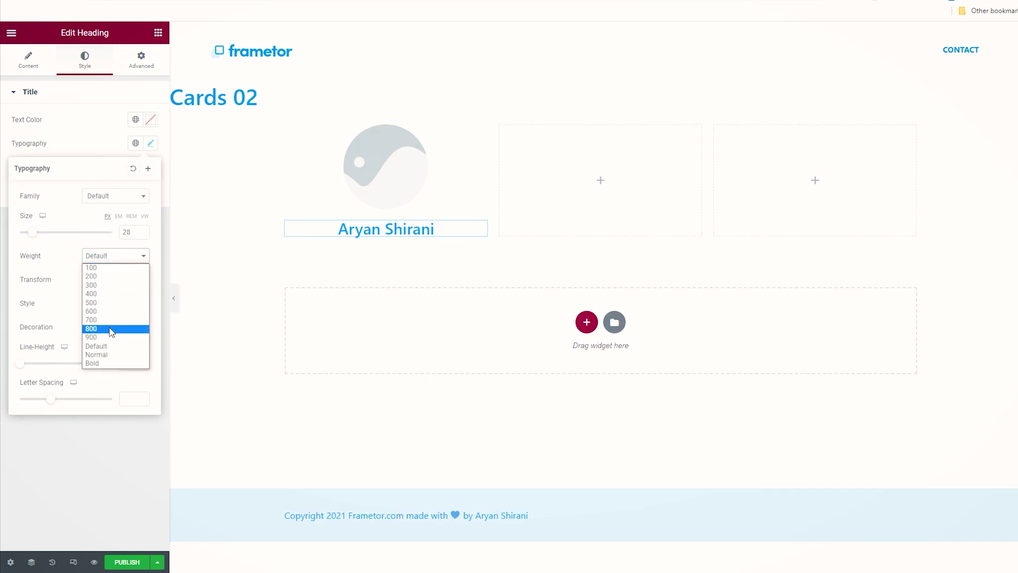
pyautogui.click(111, 329)
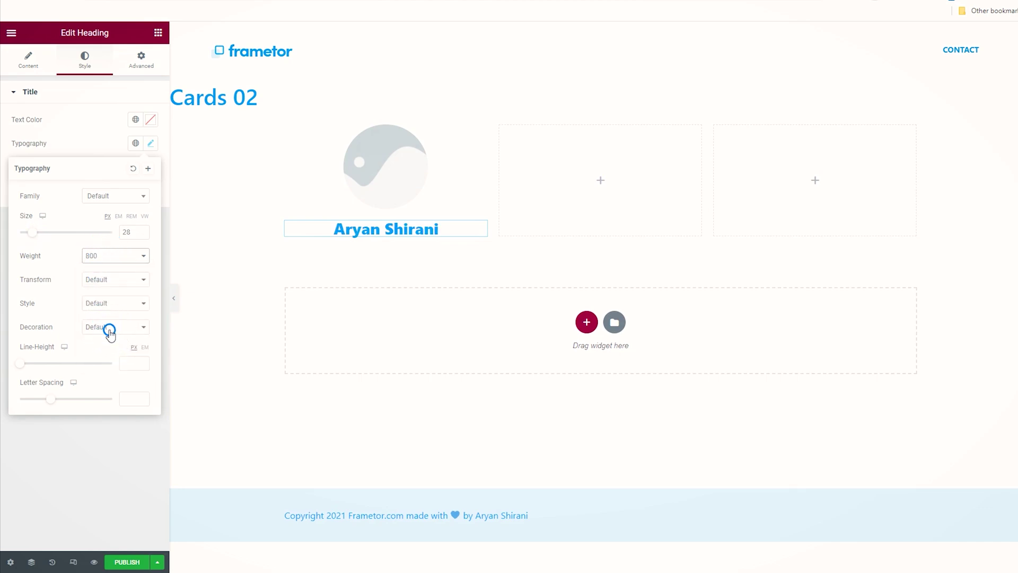
pyautogui.click(121, 261)
pyautogui.click(118, 324)
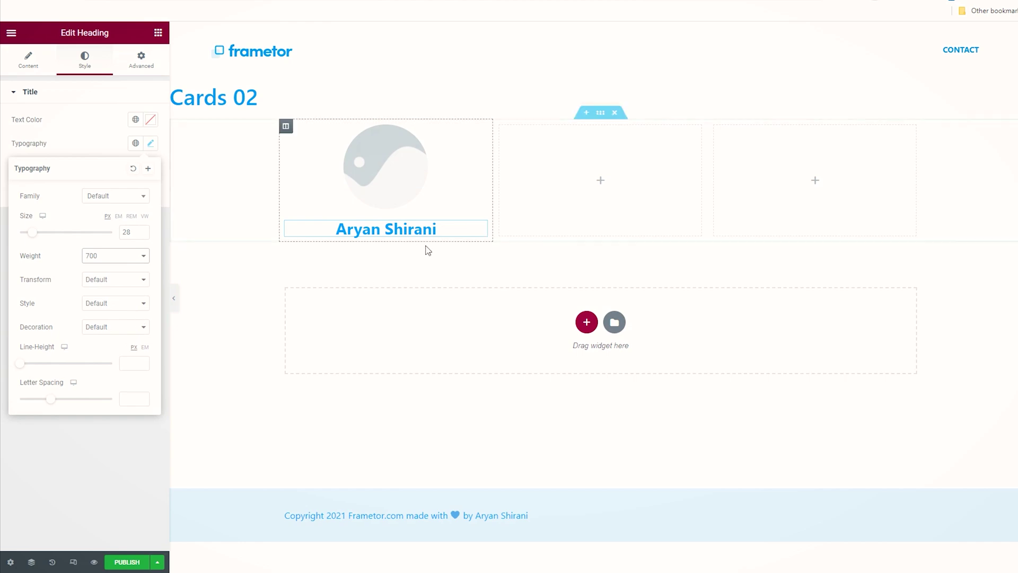
pyautogui.click(128, 158)
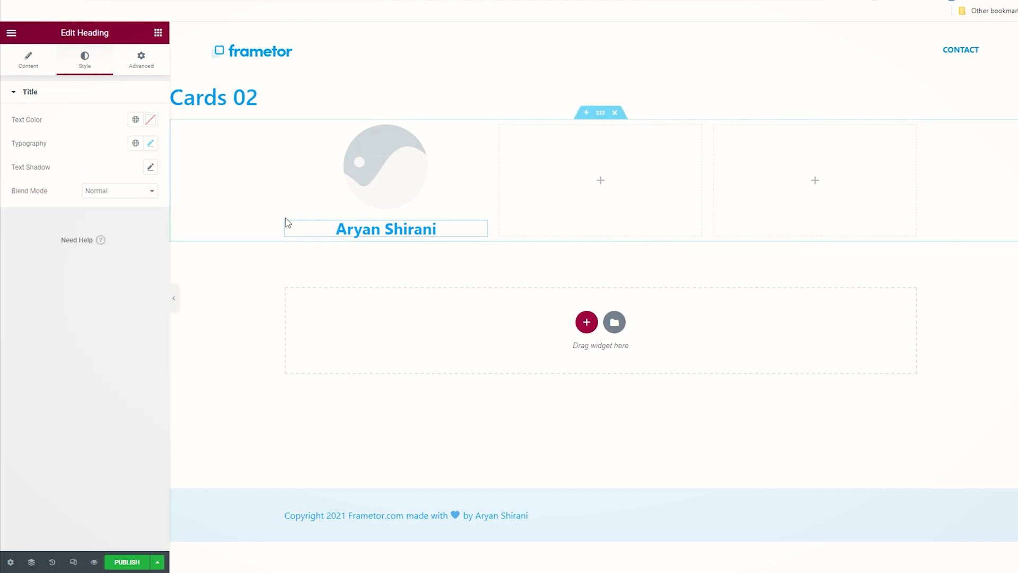
# Step: Add a Text Editor block, trim it to one sentence ending 'adipiscing elit.', and centre it
pyautogui.click(158, 33)
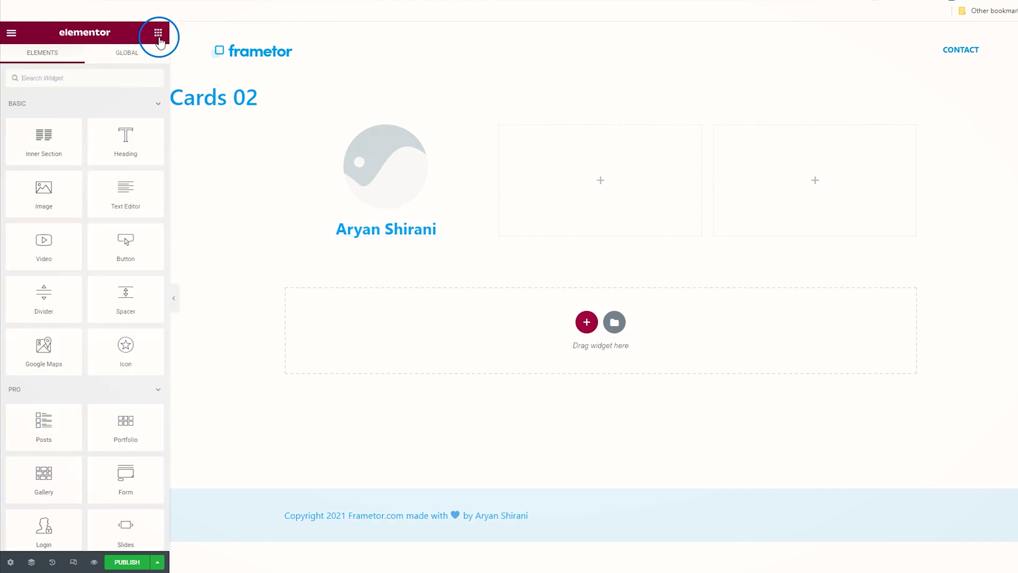
pyautogui.moveTo(137, 196); pyautogui.dragTo(412, 242)
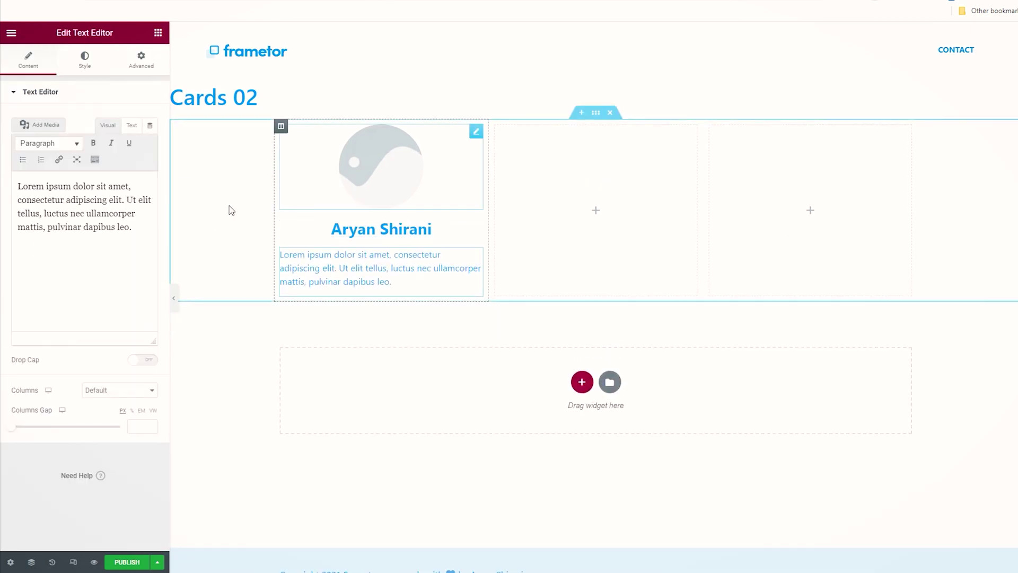
pyautogui.moveTo(148, 226); pyautogui.dragTo(125, 200)
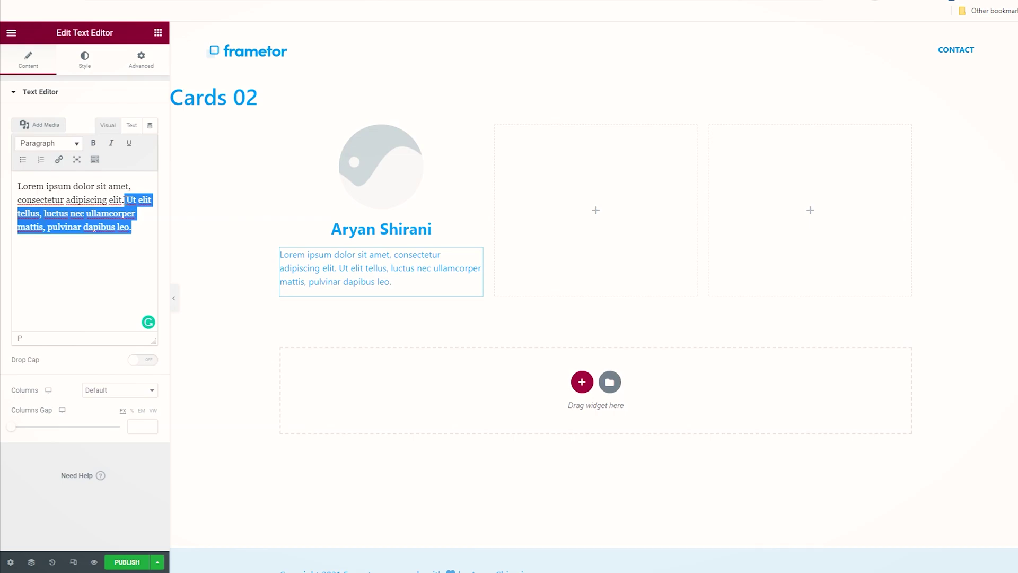
pyautogui.press('BackSpace')
pyautogui.press('BackSpace')
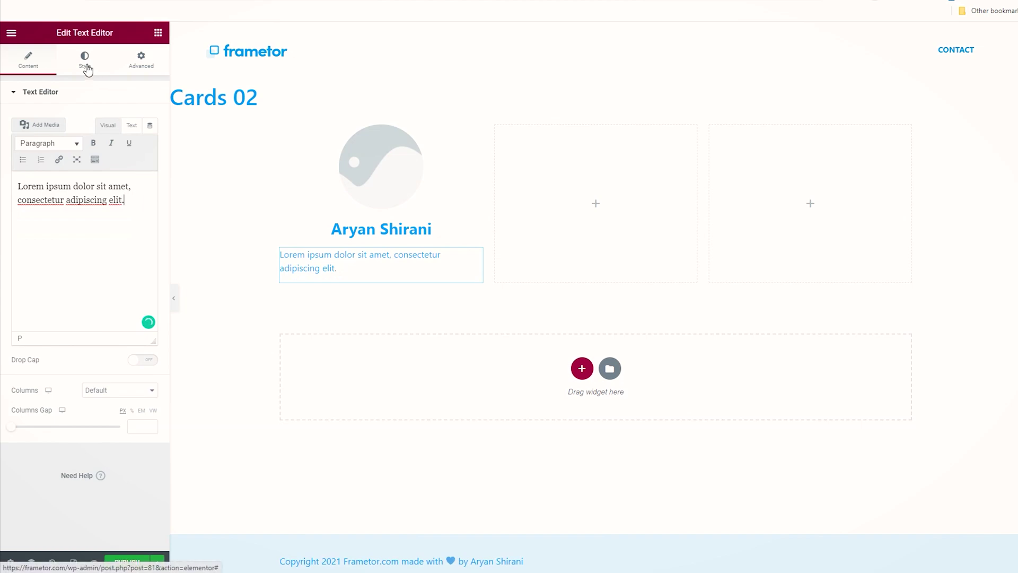
pyautogui.click(86, 65)
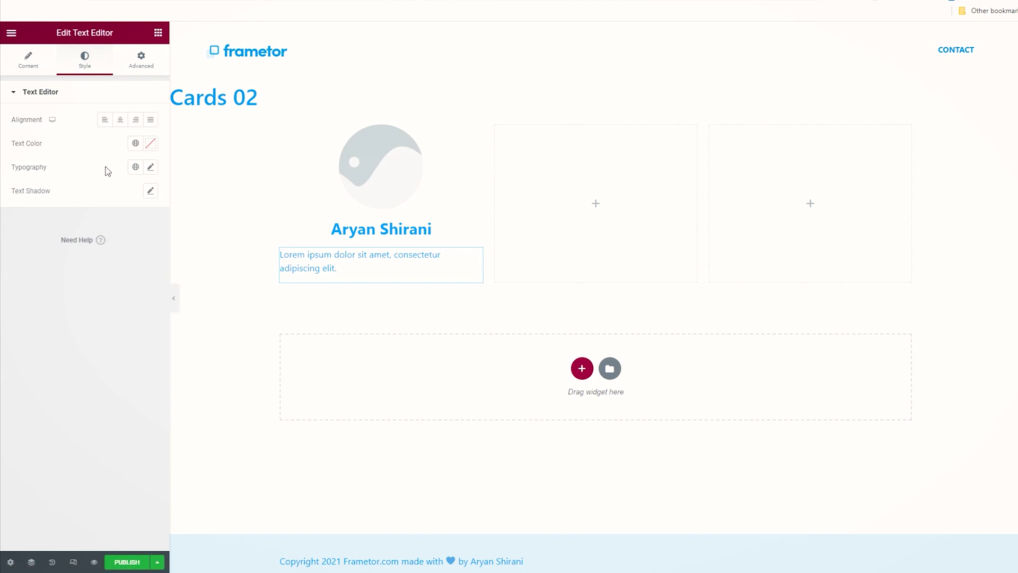
pyautogui.click(121, 121)
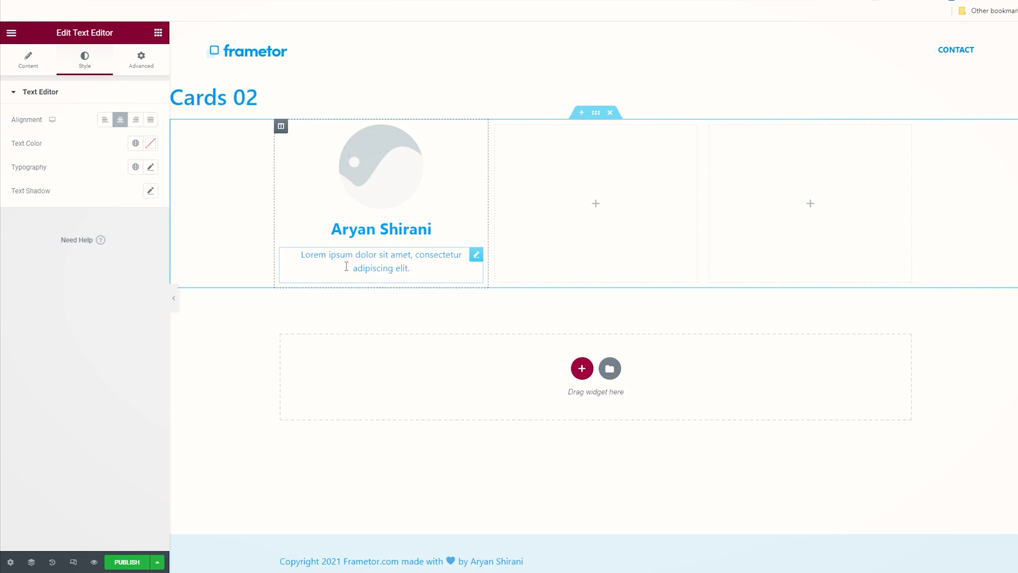
# Step: Search widgets for 'soci' and place Social Icons beneath the first card's description
pyautogui.click(158, 33)
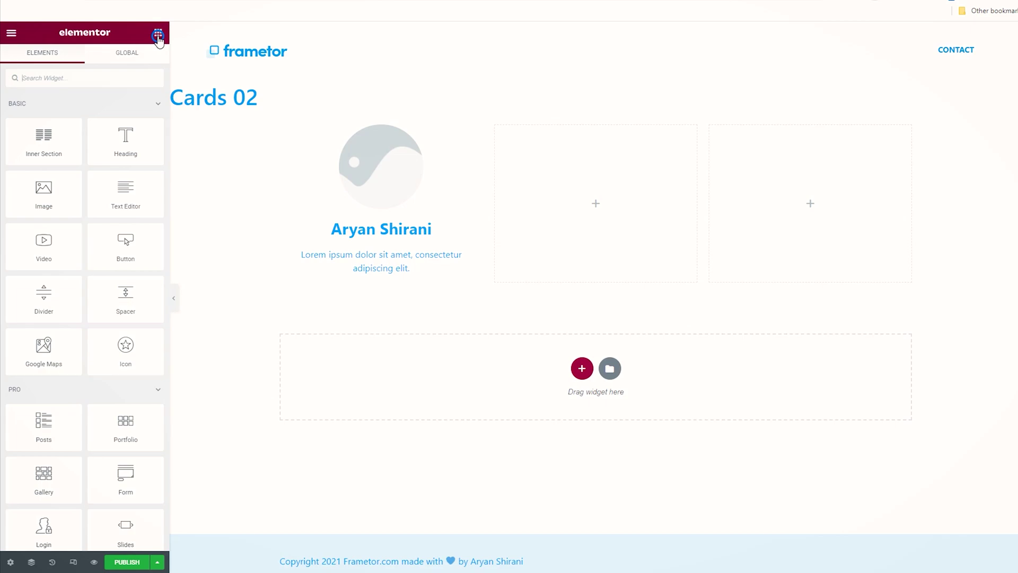
pyautogui.click(80, 80)
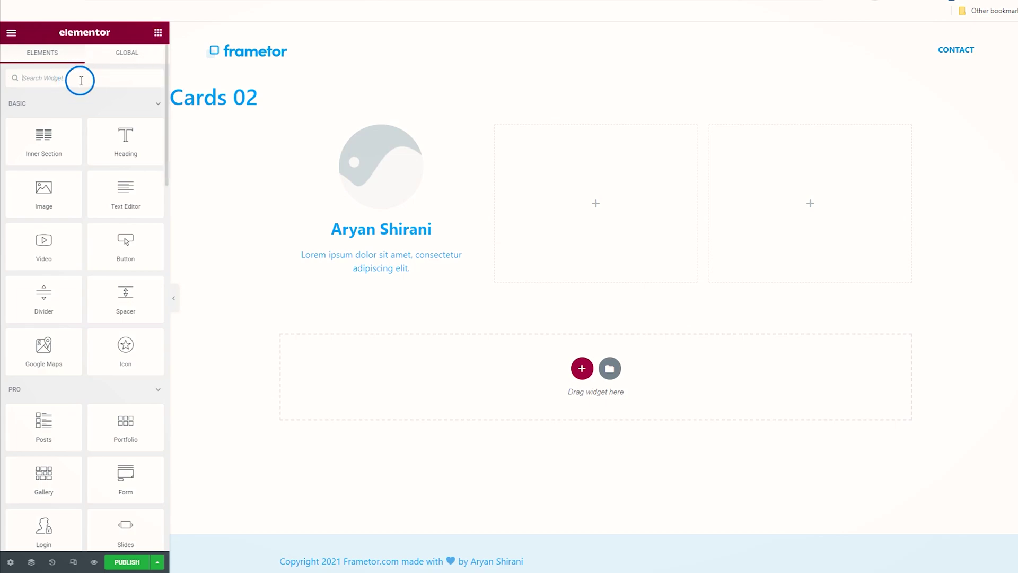
pyautogui.write('soci')
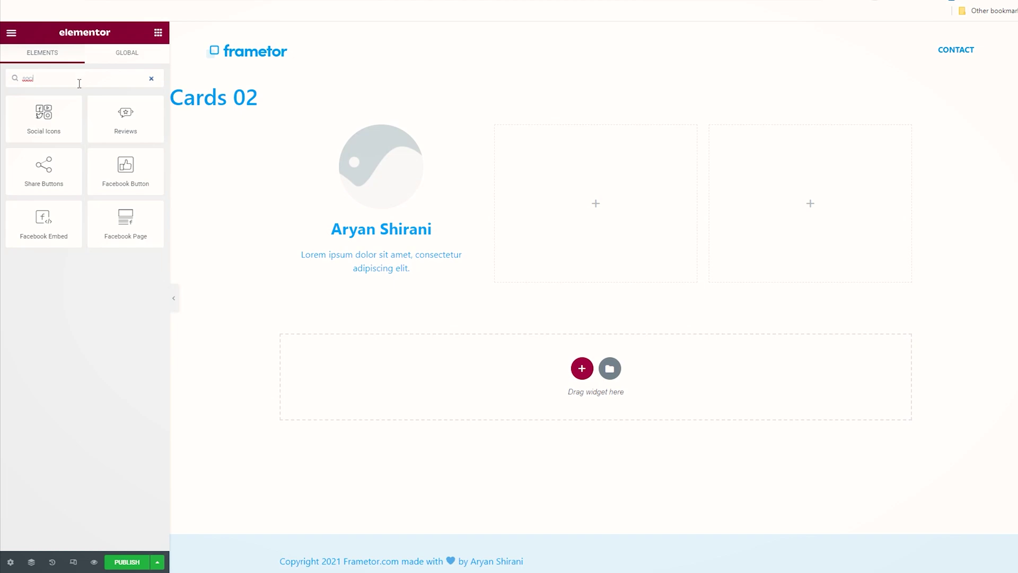
pyautogui.moveTo(42, 118); pyautogui.dragTo(403, 278)
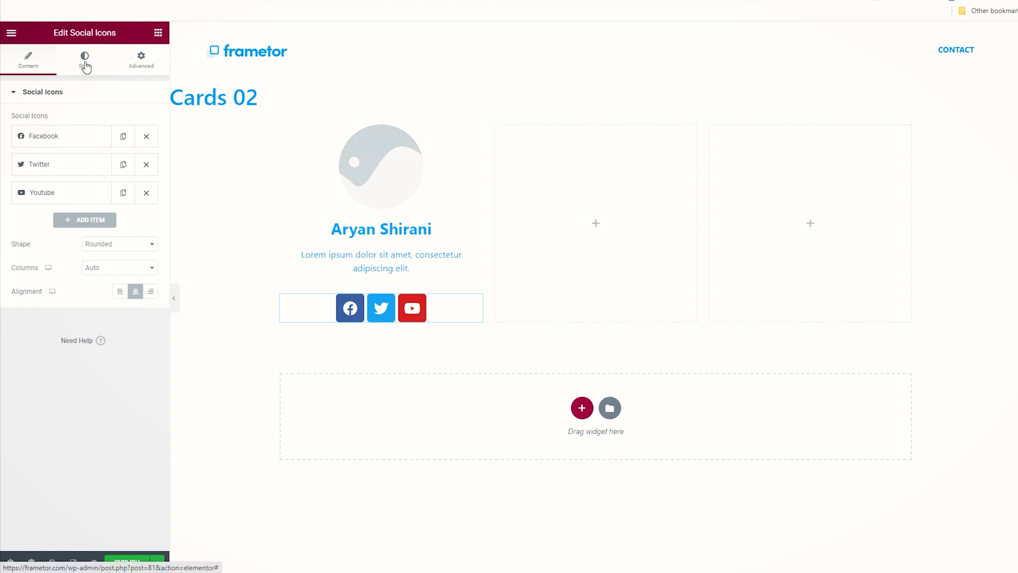
# Step: Switch social icon colours to Custom: Light global background, Primary global icon colour
pyautogui.click(85, 66)
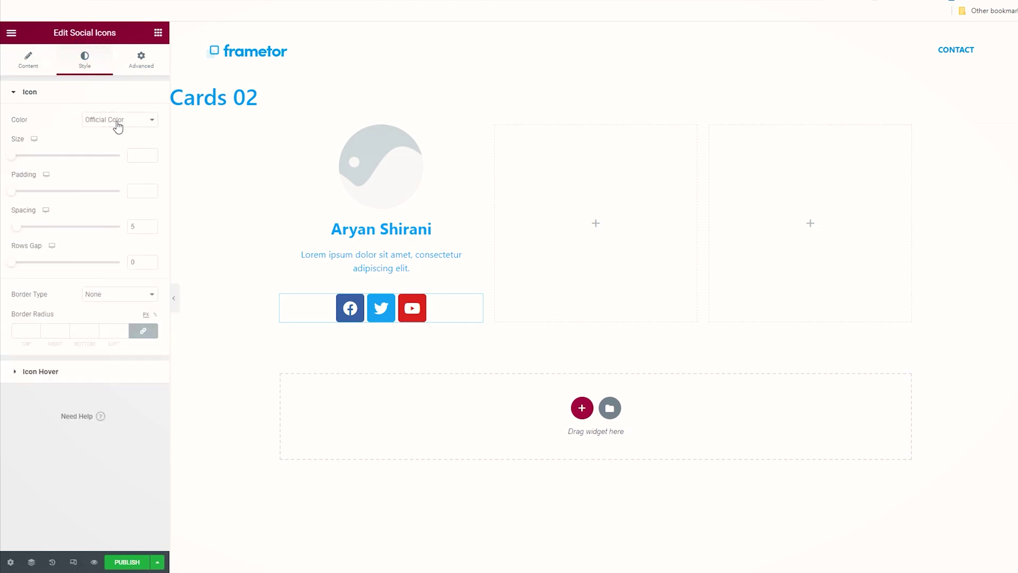
pyautogui.click(113, 123)
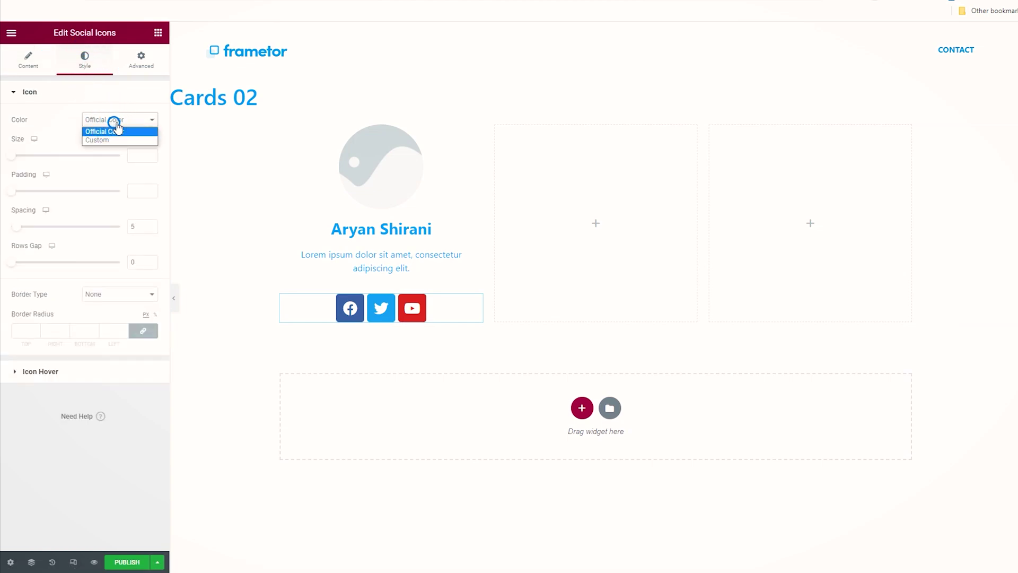
pyautogui.click(117, 140)
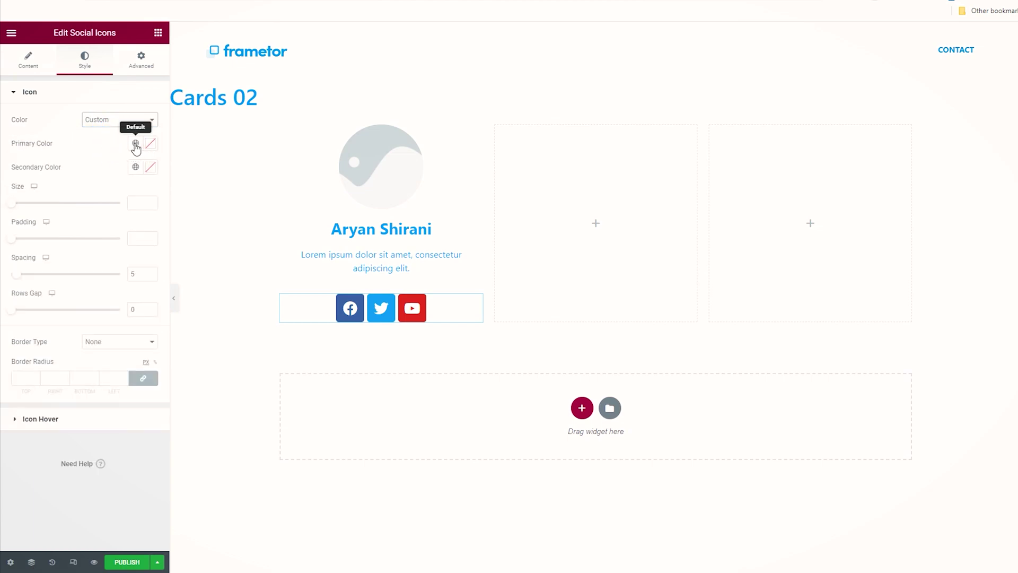
pyautogui.click(135, 144)
pyautogui.click(81, 272)
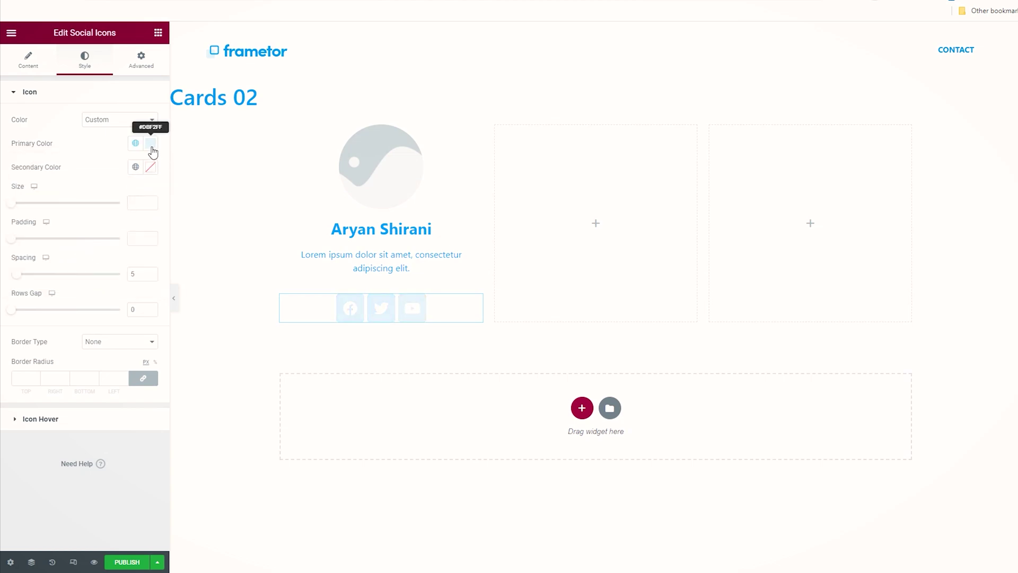
pyautogui.click(136, 166)
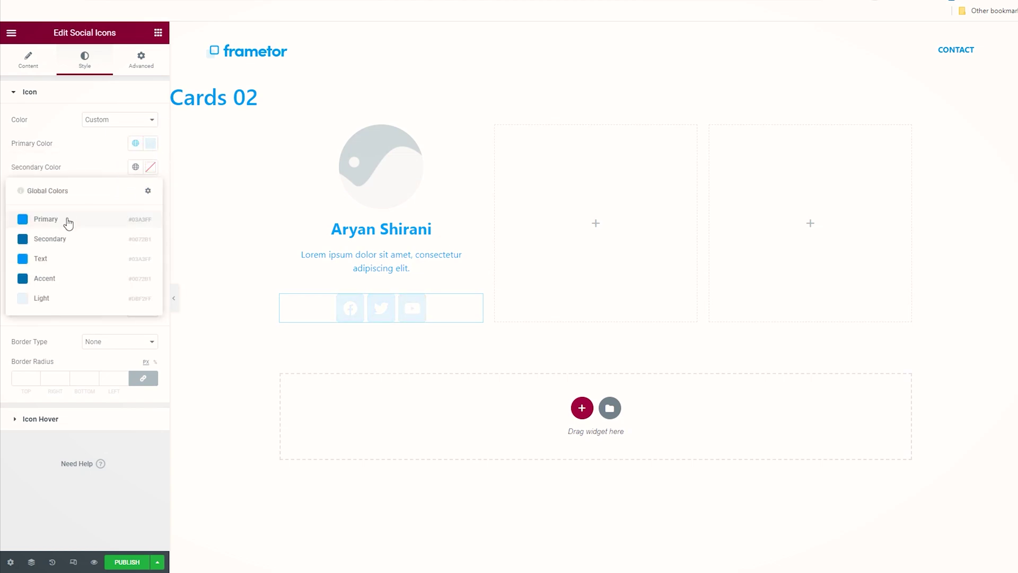
pyautogui.click(70, 223)
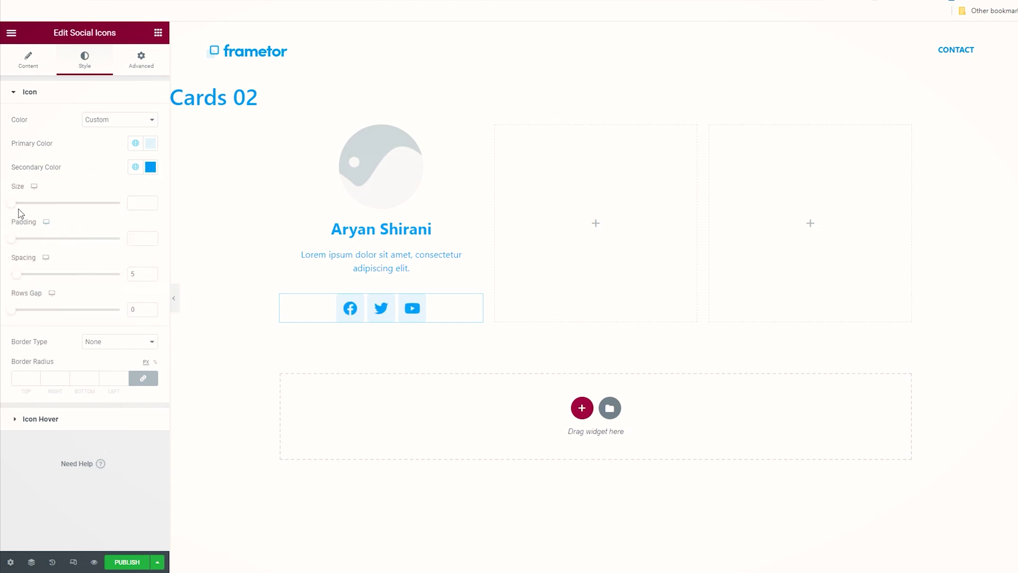
# Step: Set the social icons to size 17, padding 0.5 and spacing 13
pyautogui.moveTo(12, 203); pyautogui.dragTo(16, 212)
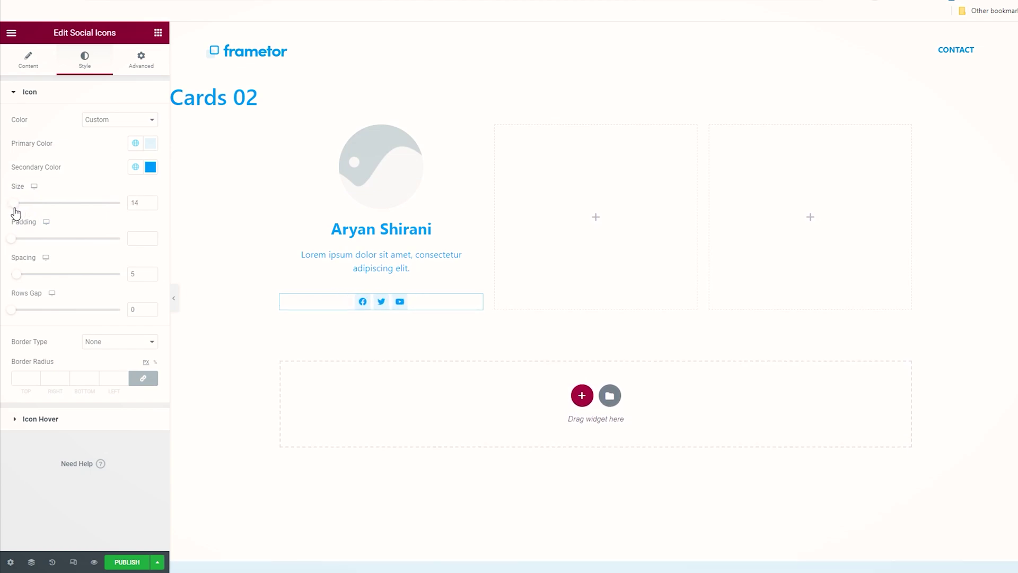
pyautogui.click(17, 238)
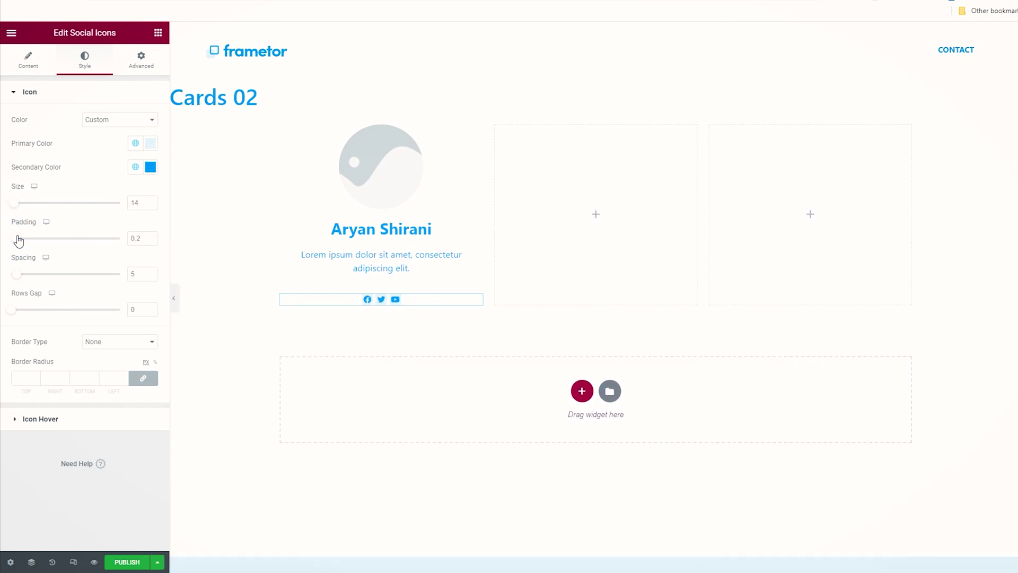
pyautogui.moveTo(19, 242); pyautogui.dragTo(30, 239)
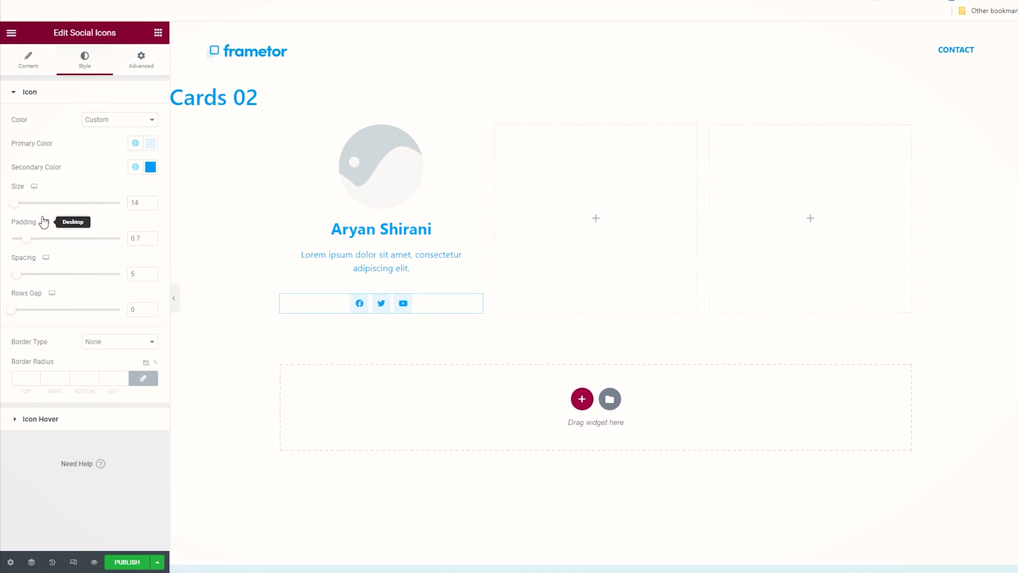
pyautogui.moveTo(17, 203); pyautogui.dragTo(20, 202)
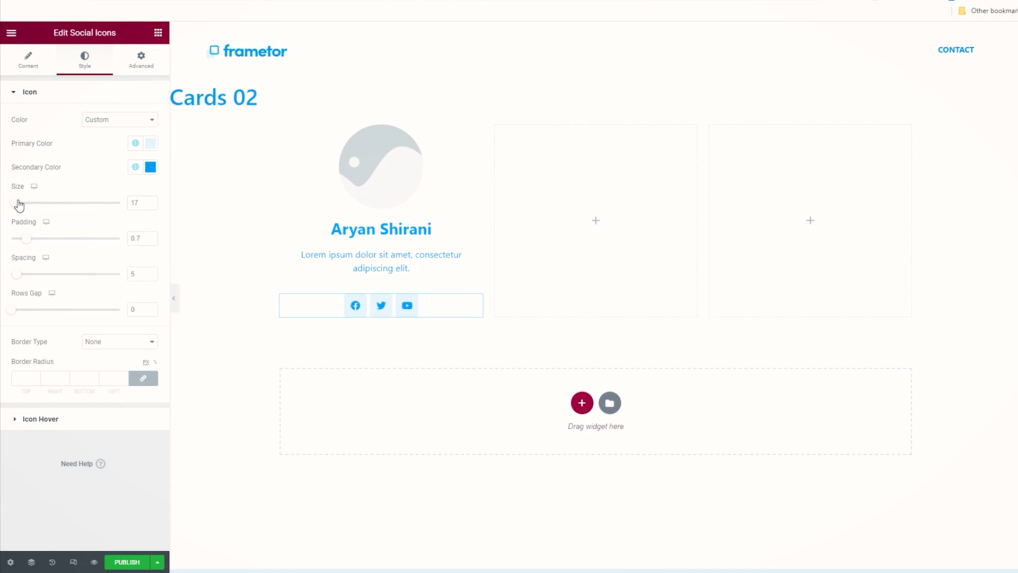
pyautogui.moveTo(27, 238); pyautogui.dragTo(26, 237)
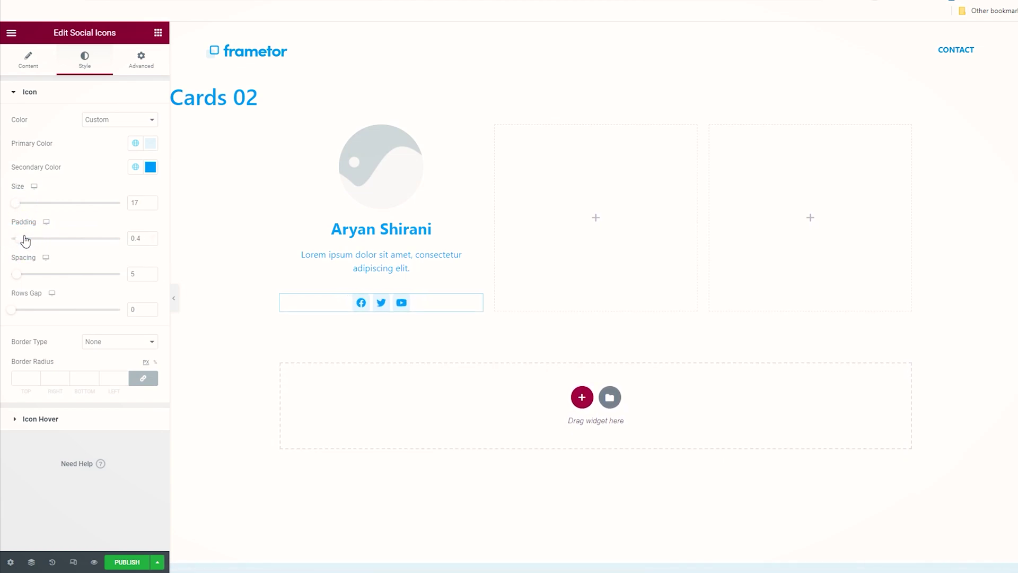
pyautogui.moveTo(25, 241); pyautogui.dragTo(30, 276)
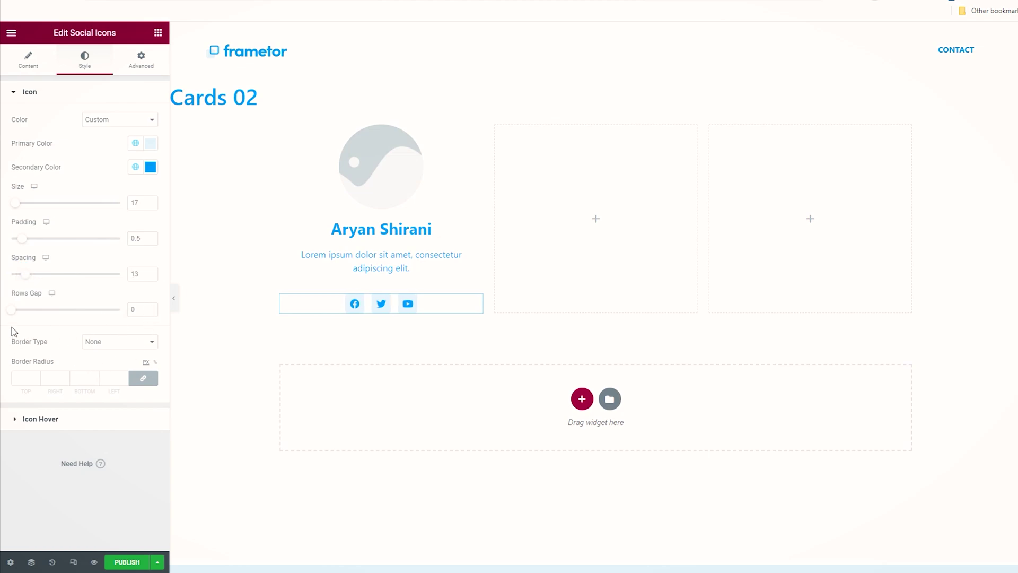
pyautogui.moveTo(13, 311)
pyautogui.mouseDown()
pyautogui.moveTo(52, 315)
pyautogui.moveTo(5, 313)
pyautogui.moveTo(16, 321)
pyautogui.mouseUp()
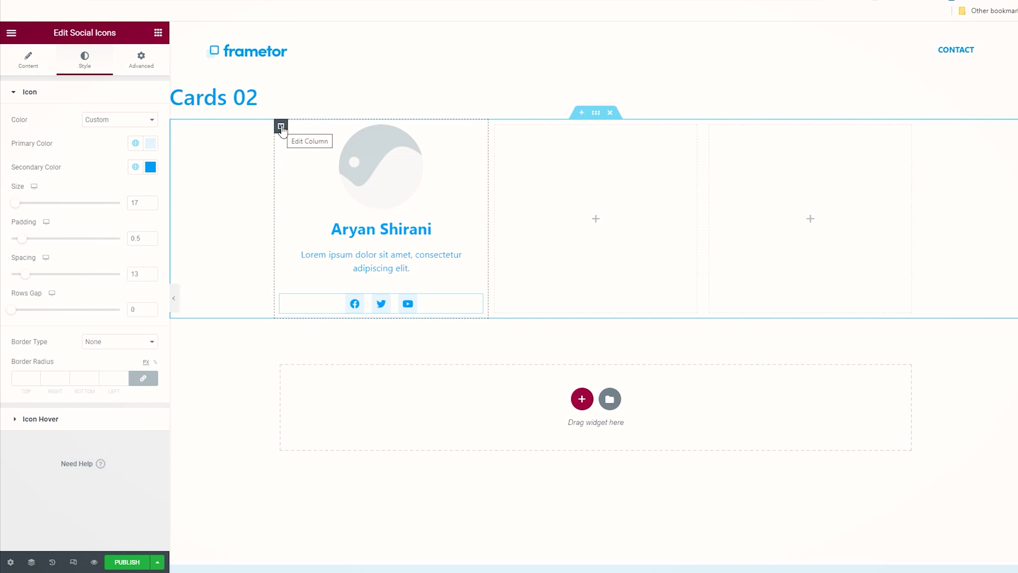
# Step: Give the first column a classic Light background with reduced opacity, #DBF2FF42
pyautogui.click(281, 127)
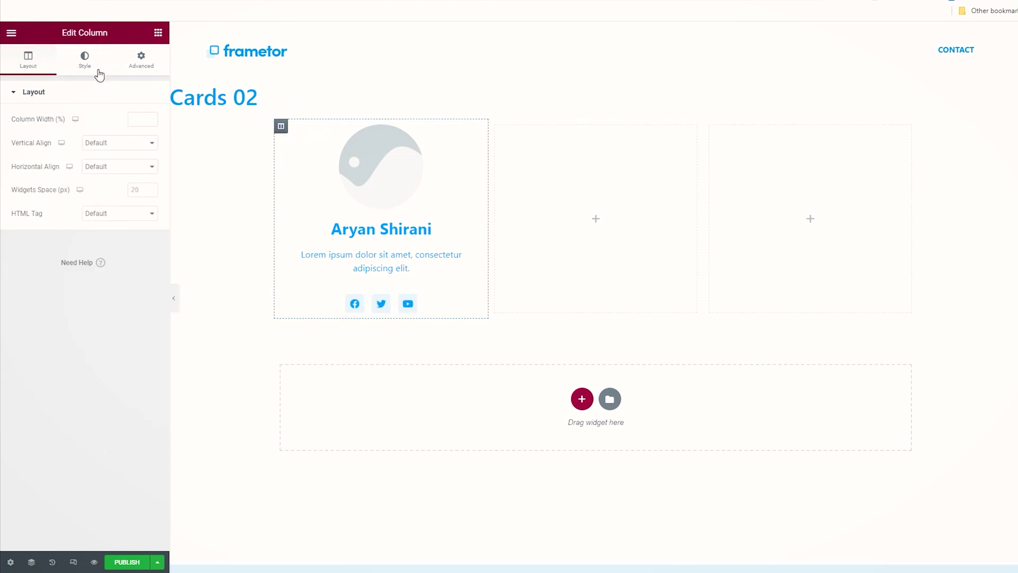
pyautogui.click(86, 62)
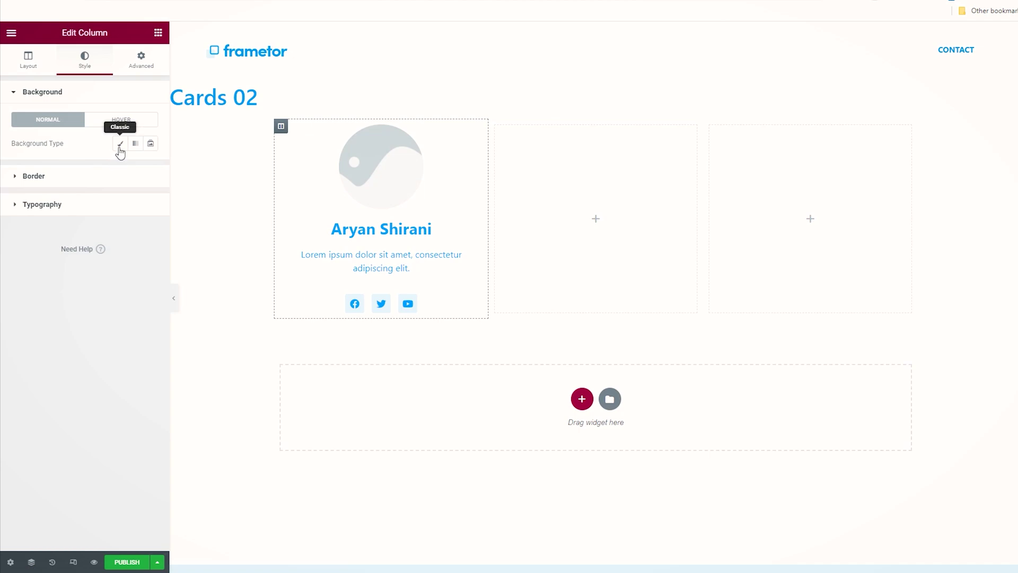
pyautogui.click(120, 150)
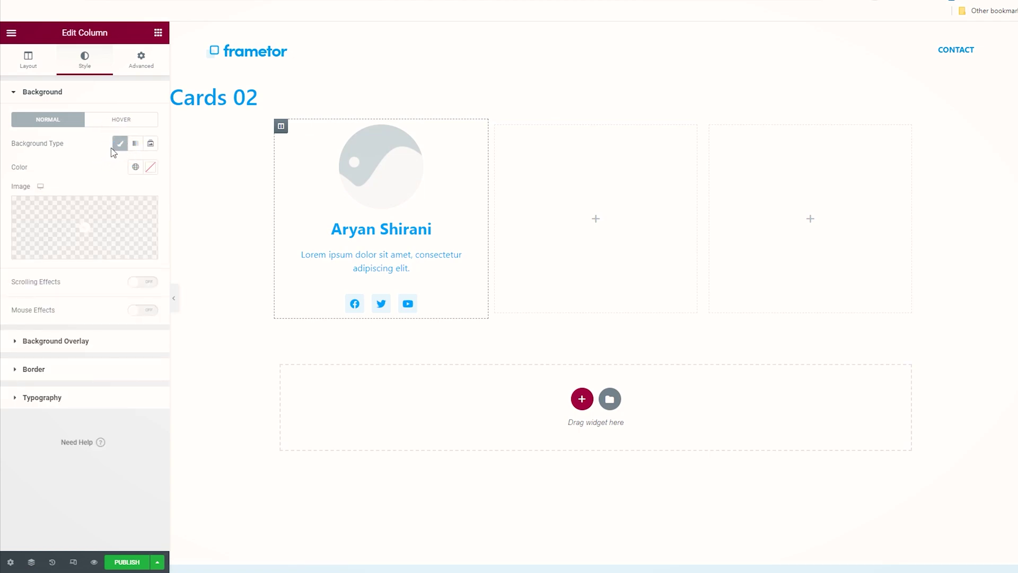
pyautogui.moveTo(108, 214)
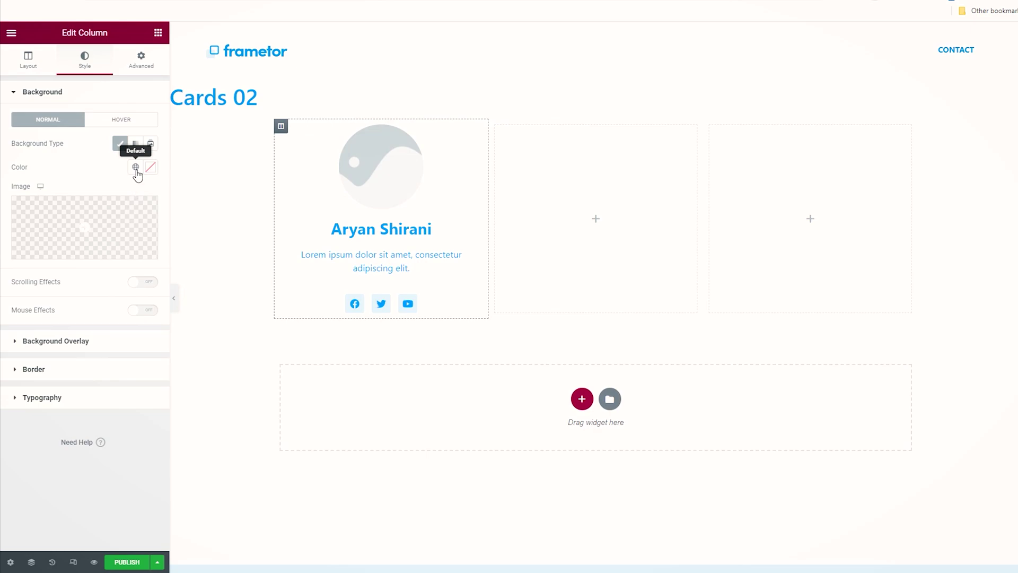
pyautogui.click(136, 168)
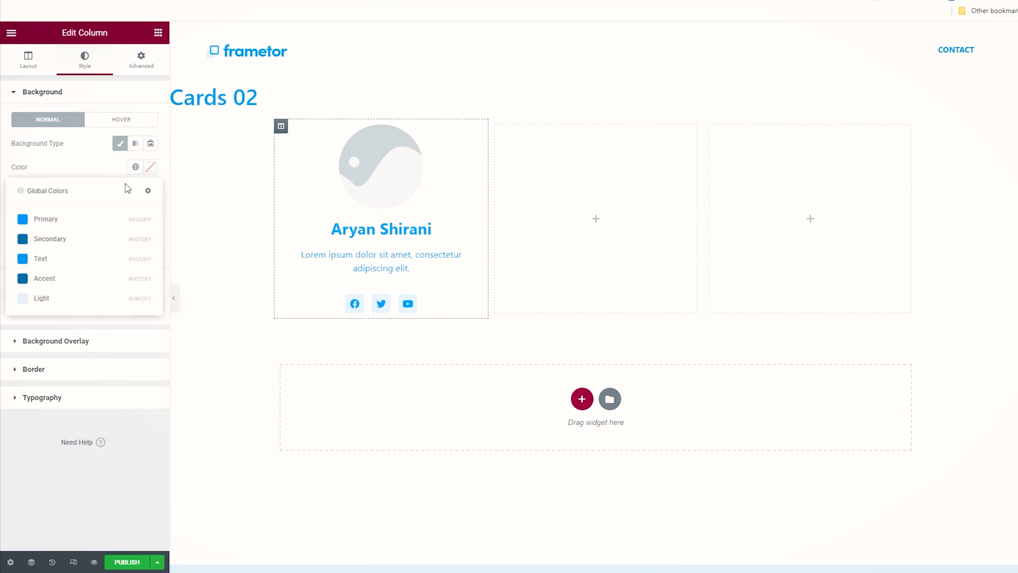
pyautogui.click(43, 298)
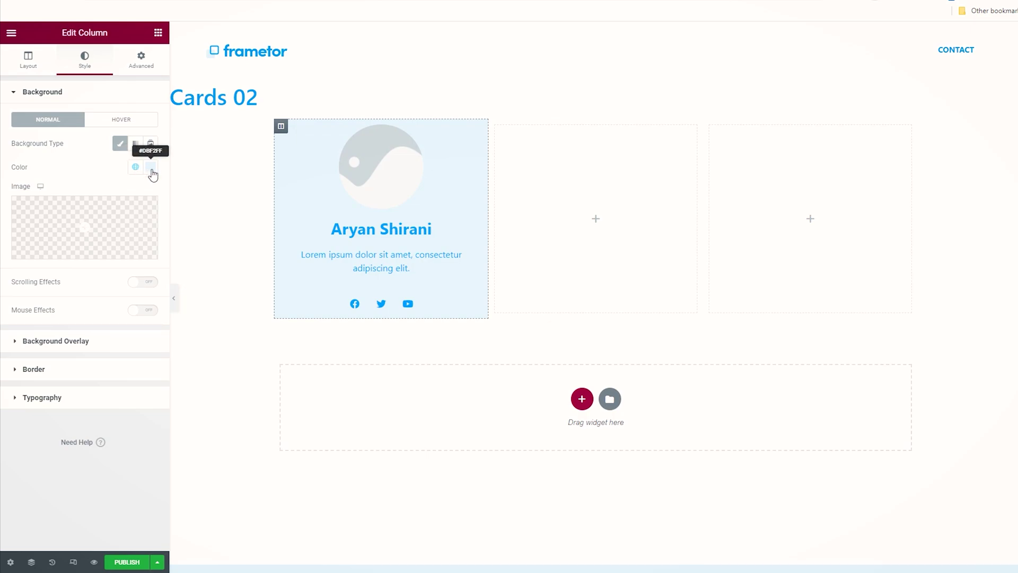
pyautogui.click(152, 168)
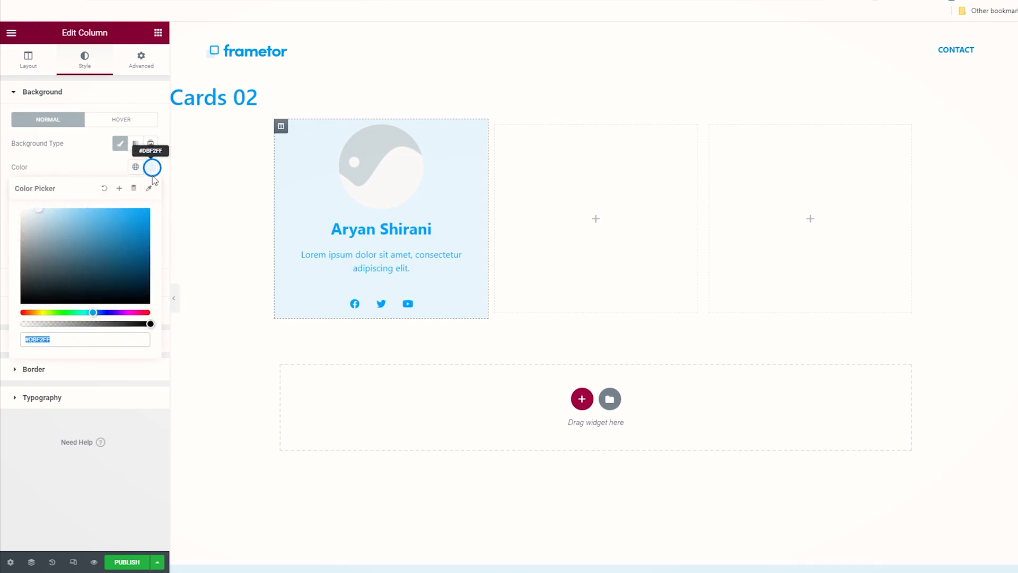
pyautogui.moveTo(112, 322); pyautogui.dragTo(55, 322)
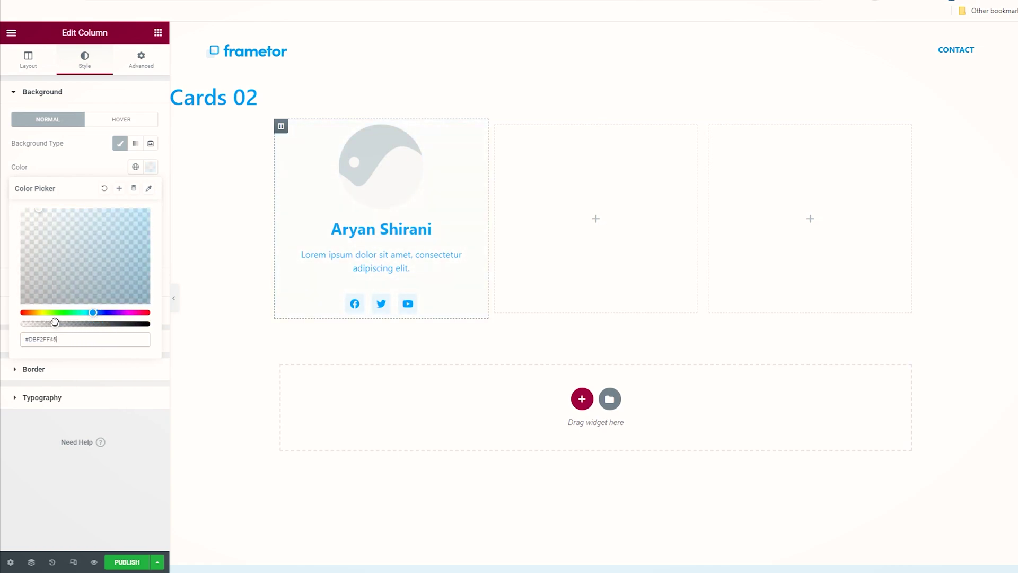
pyautogui.click(101, 164)
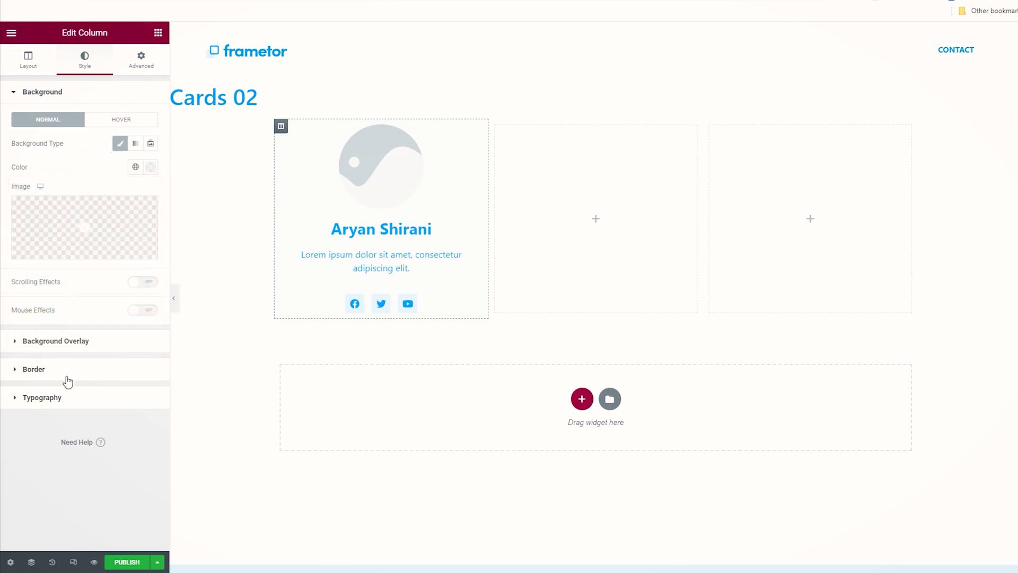
# Step: Set the card column's border type to Solid
pyautogui.click(66, 380)
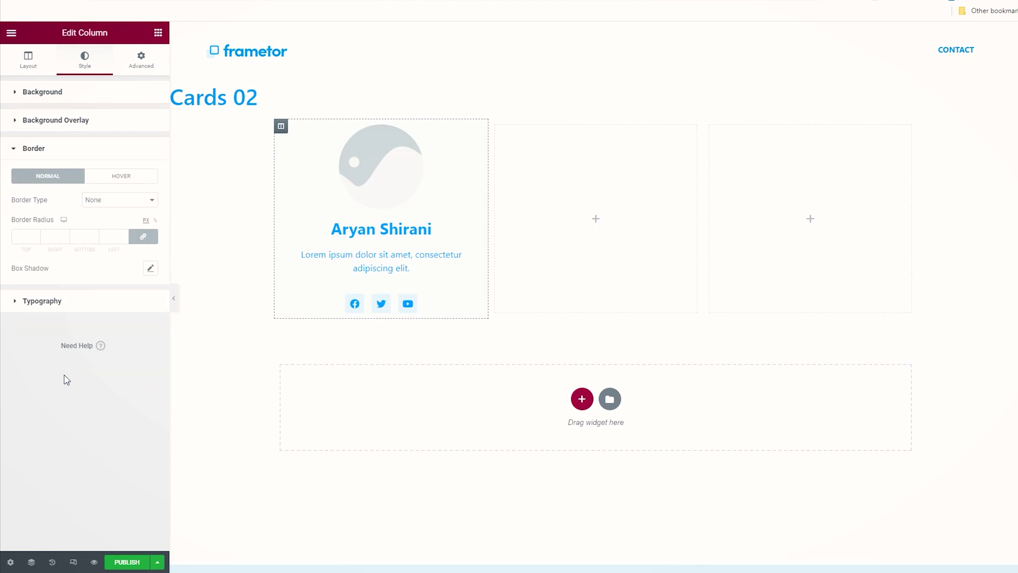
pyautogui.click(97, 203)
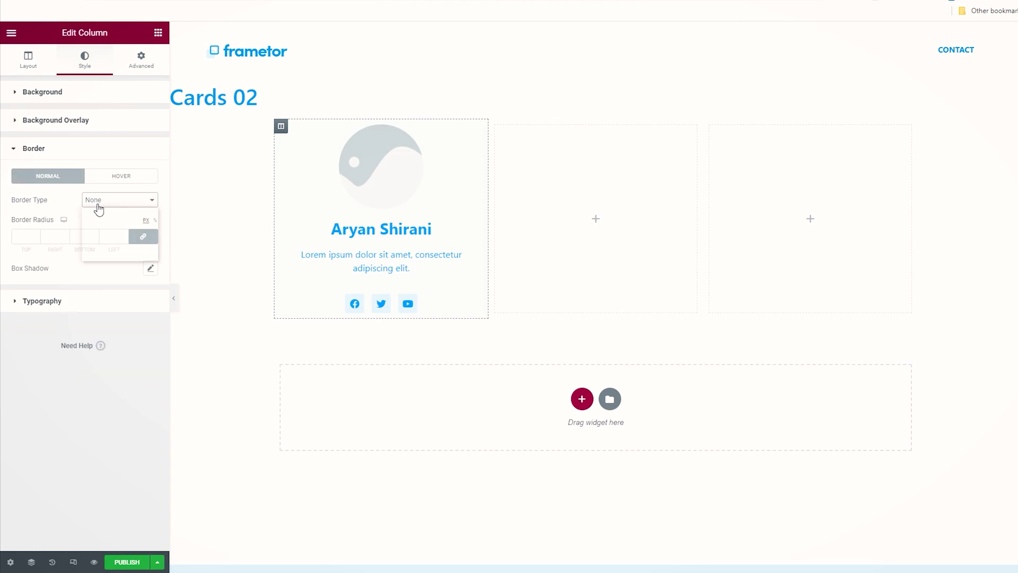
pyautogui.click(107, 221)
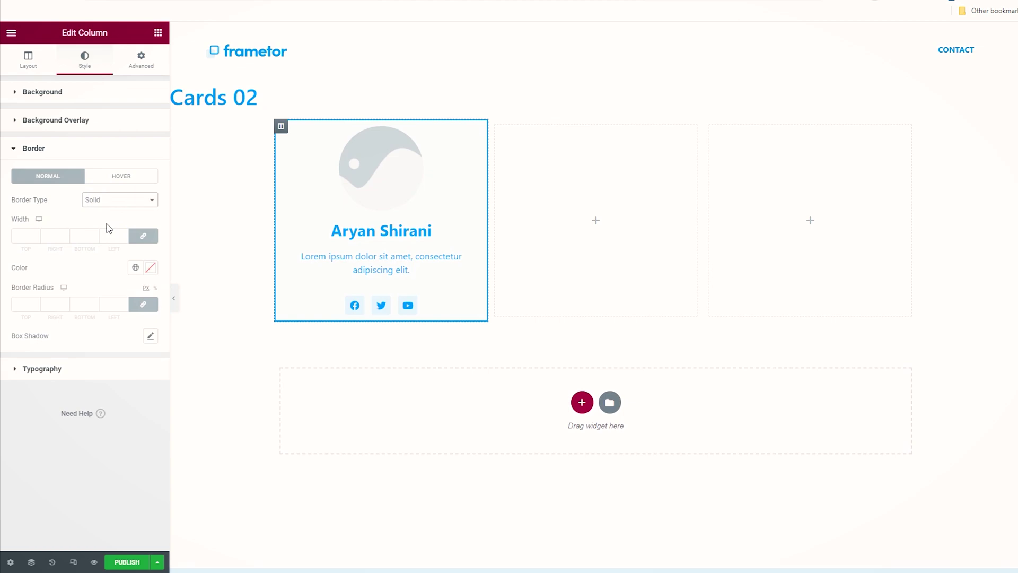
# Step: Round all the card column's corners with a 15 px border radius
pyautogui.click(36, 303)
pyautogui.click(36, 304)
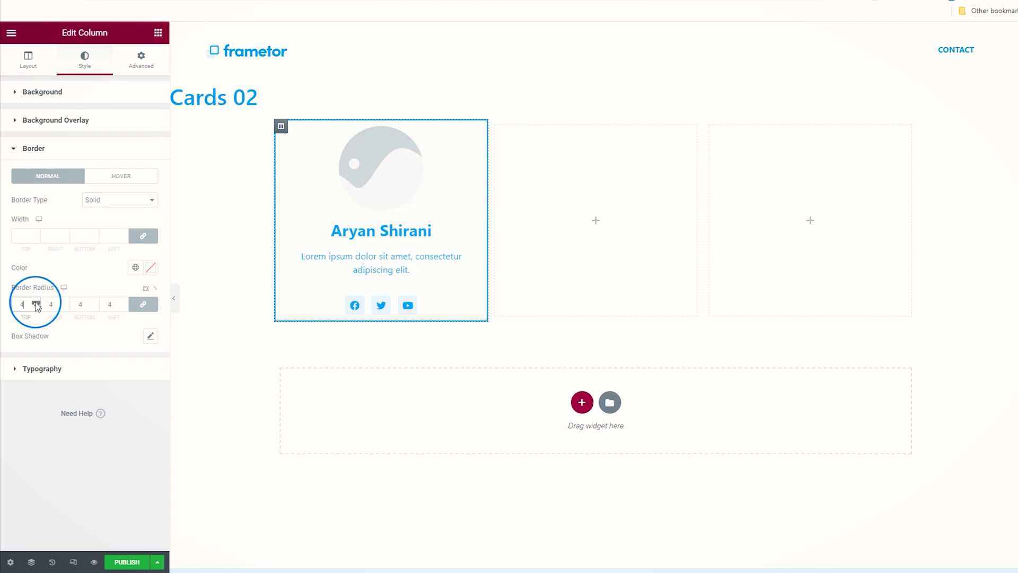
pyautogui.click(36, 303)
pyautogui.click(36, 303)
pyautogui.click(36, 303)
pyautogui.click(36, 303)
pyautogui.click(36, 303)
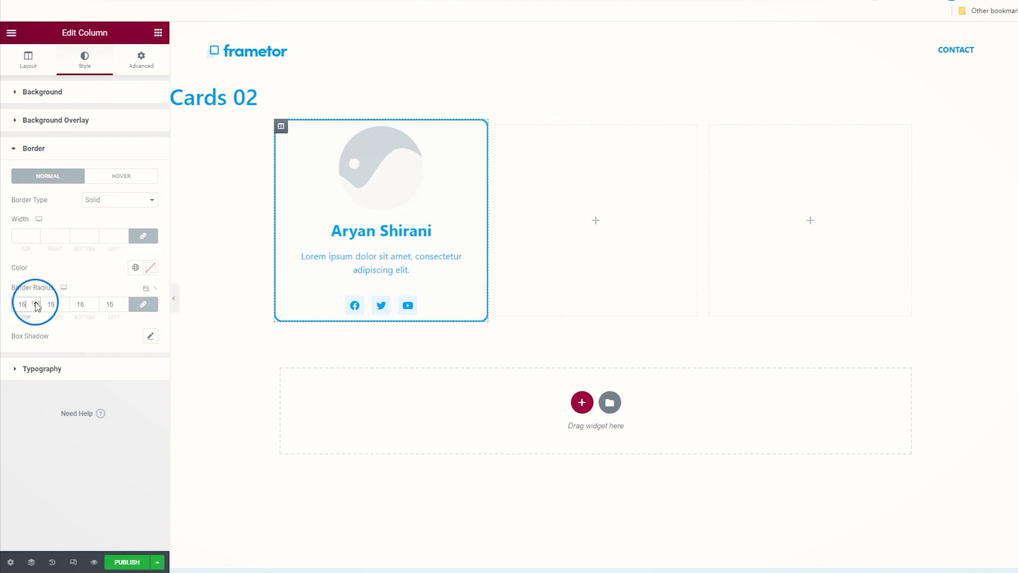
pyautogui.click(36, 304)
pyautogui.click(36, 303)
pyautogui.click(33, 307)
pyautogui.click(33, 307)
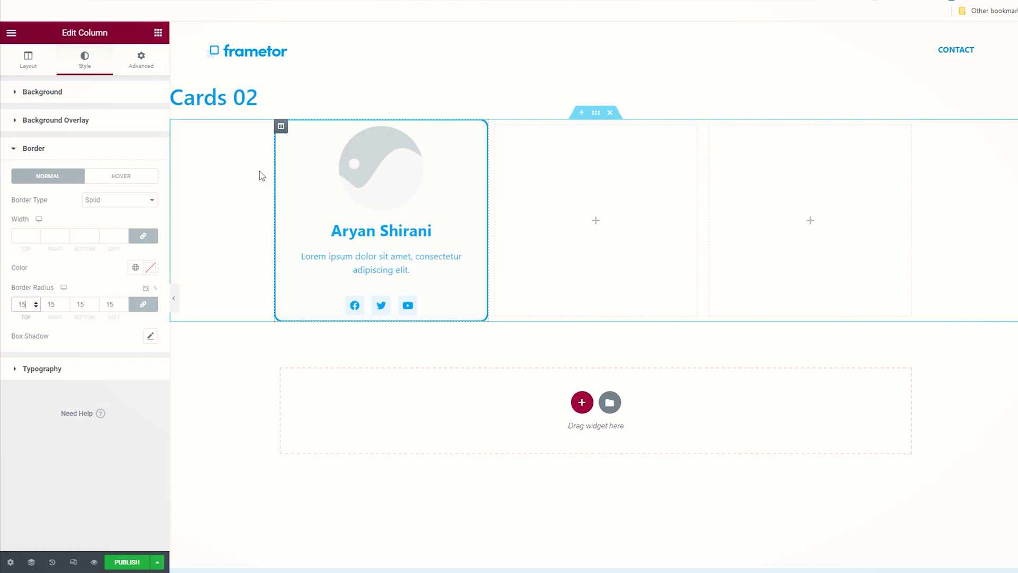
# Step: Set the card column's linked padding to 14% on every side, then select the Social Icons widget
pyautogui.click(141, 60)
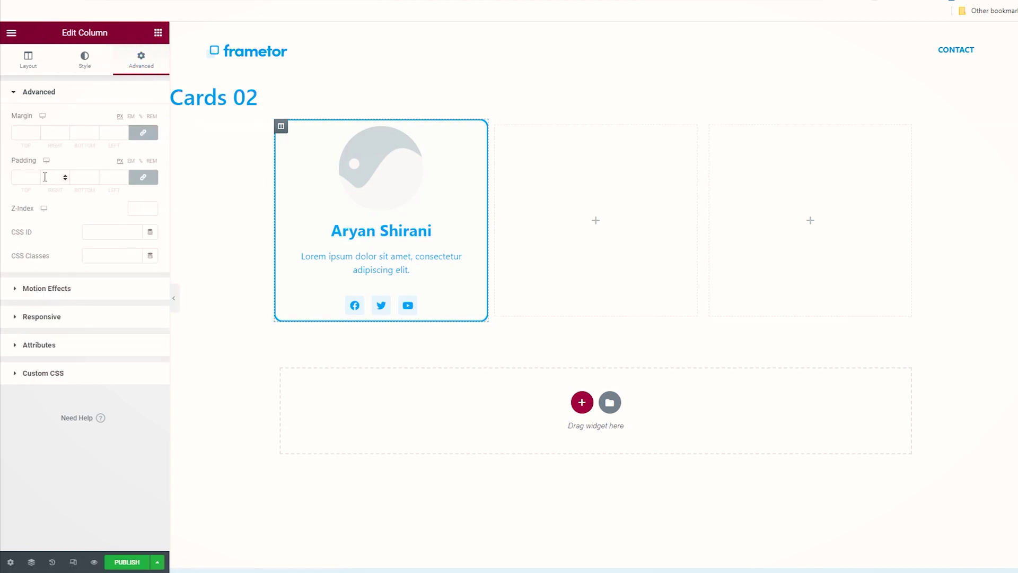
pyautogui.click(141, 161)
pyautogui.click(36, 175)
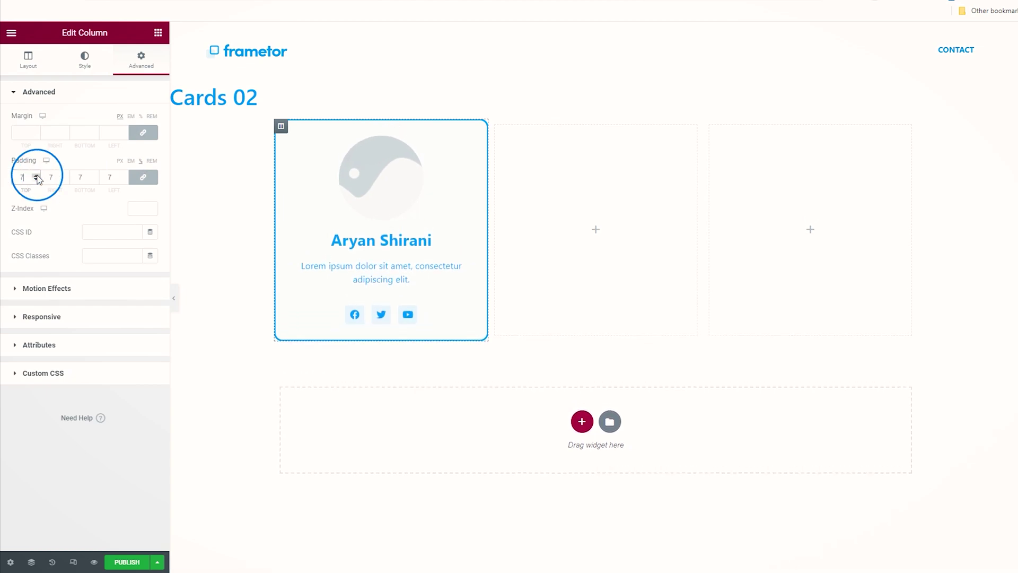
pyautogui.click(36, 175)
pyautogui.click(37, 175)
pyautogui.click(36, 175)
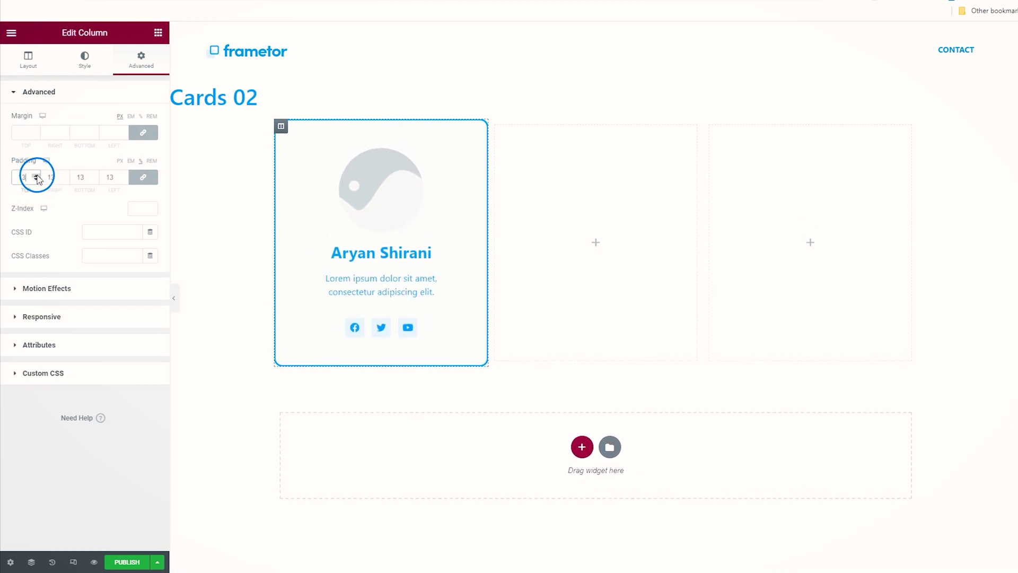
pyautogui.click(36, 176)
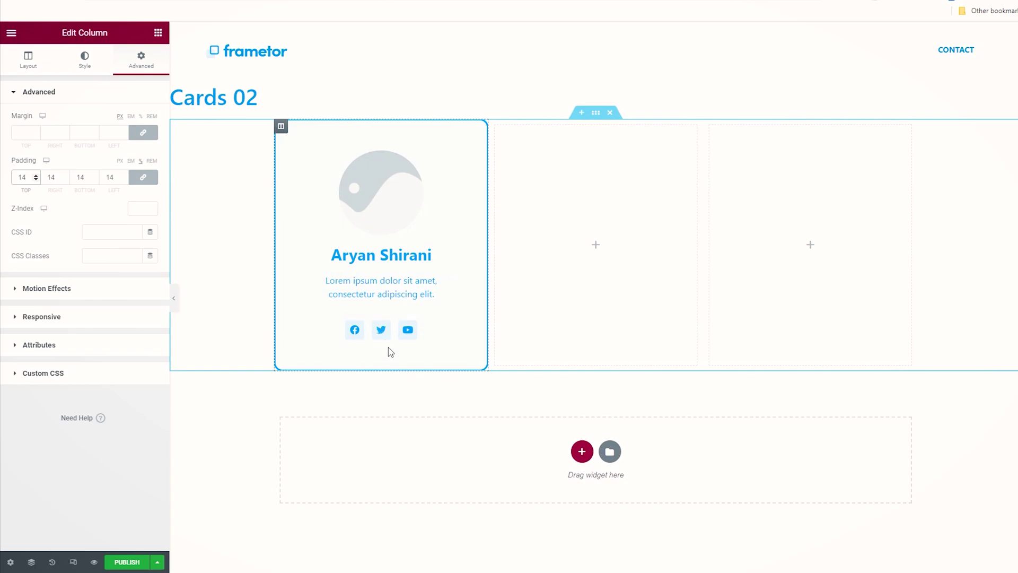
pyautogui.click(450, 330)
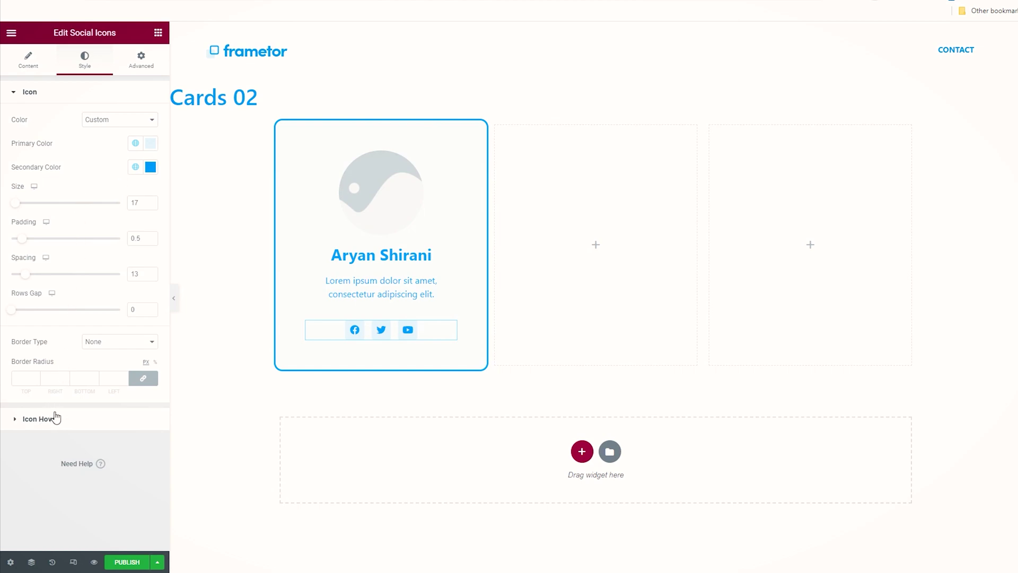
# Step: Set the social icons' Icon Hover animation to Float
pyautogui.click(57, 419)
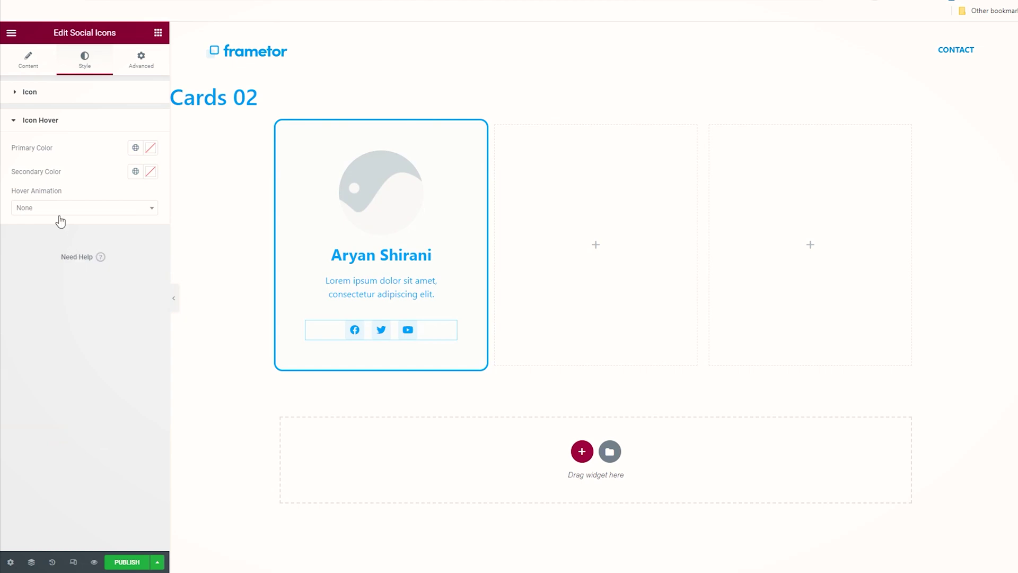
pyautogui.click(59, 211)
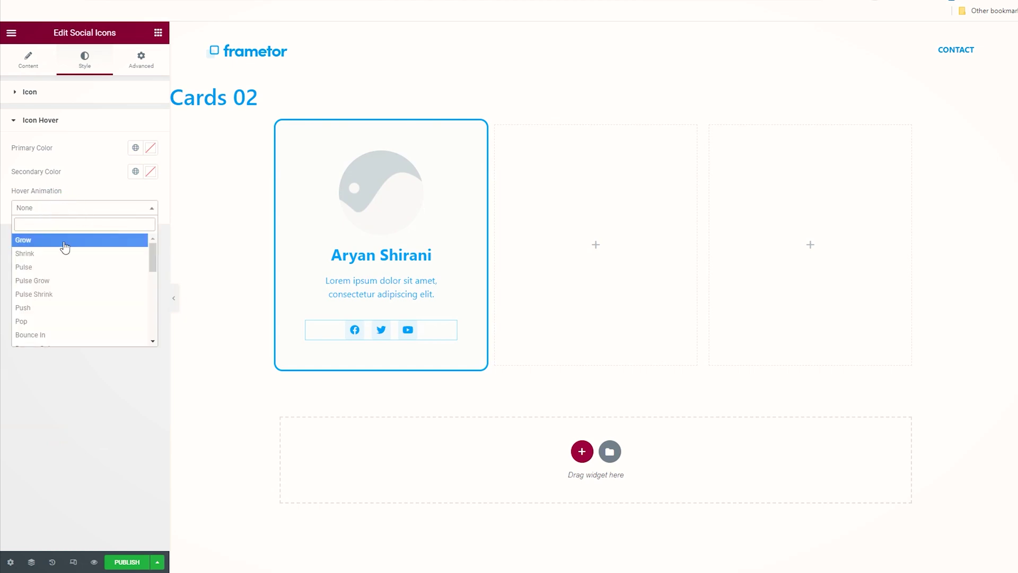
pyautogui.scroll(-2, 79, 291)
pyautogui.scroll(-2, 81, 290)
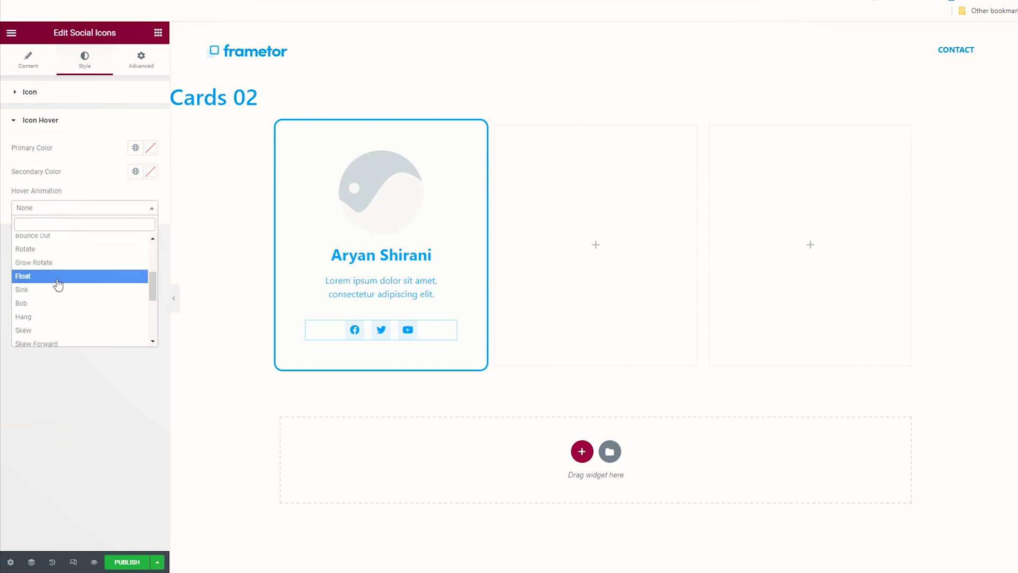
pyautogui.click(56, 276)
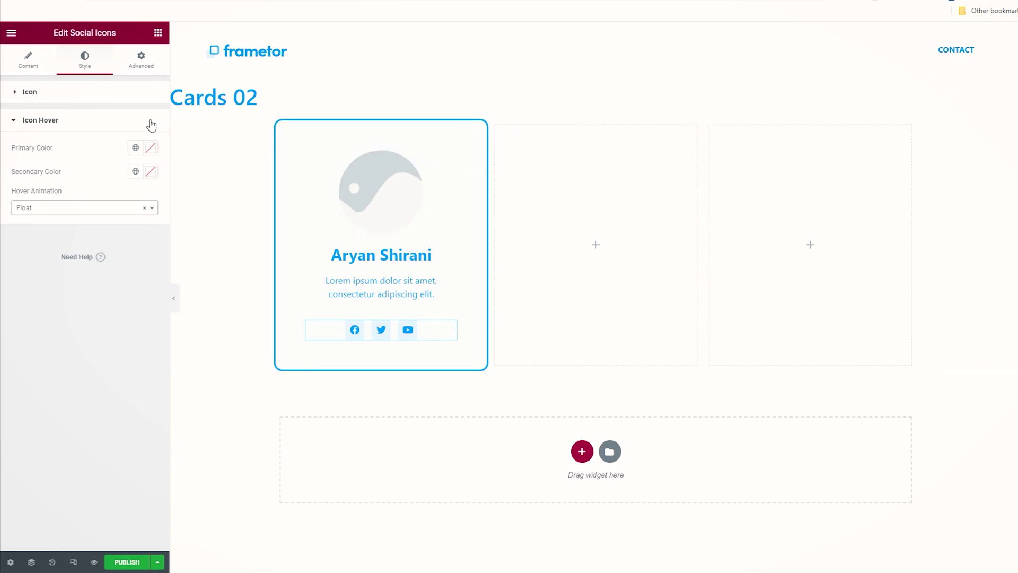
# Step: Try a 2% margin on the social icons, then reset it to 0
pyautogui.click(134, 60)
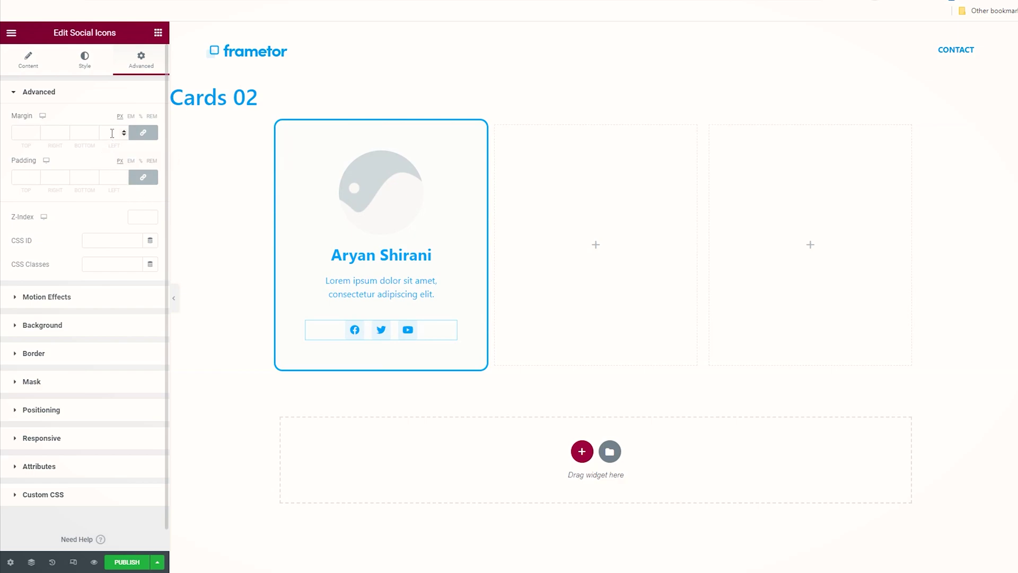
pyautogui.click(140, 116)
pyautogui.click(35, 131)
pyautogui.click(35, 130)
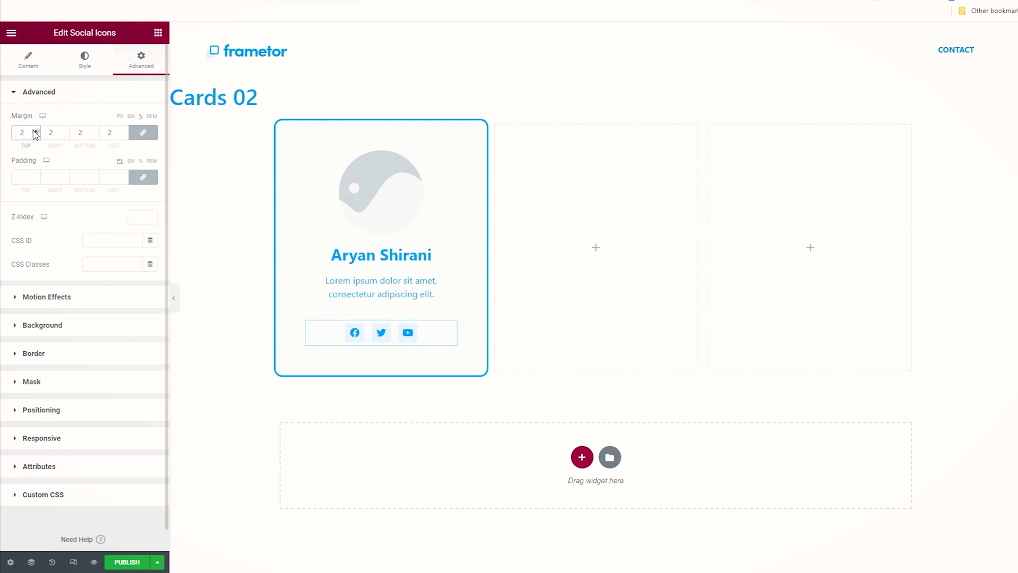
pyautogui.click(36, 136)
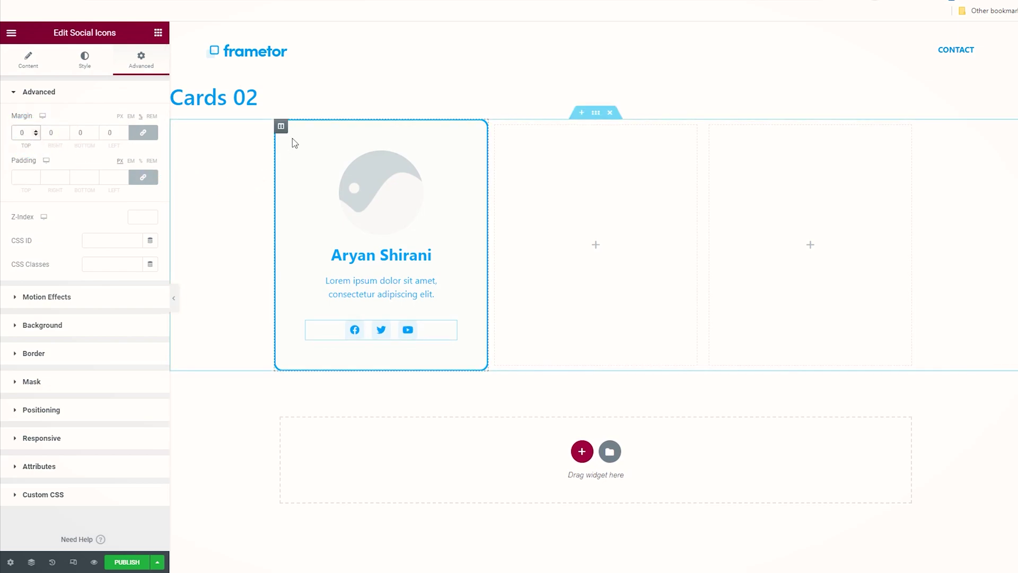
# Step: Select the card column and raise its linked margin to 12 px on every side
pyautogui.click(281, 127)
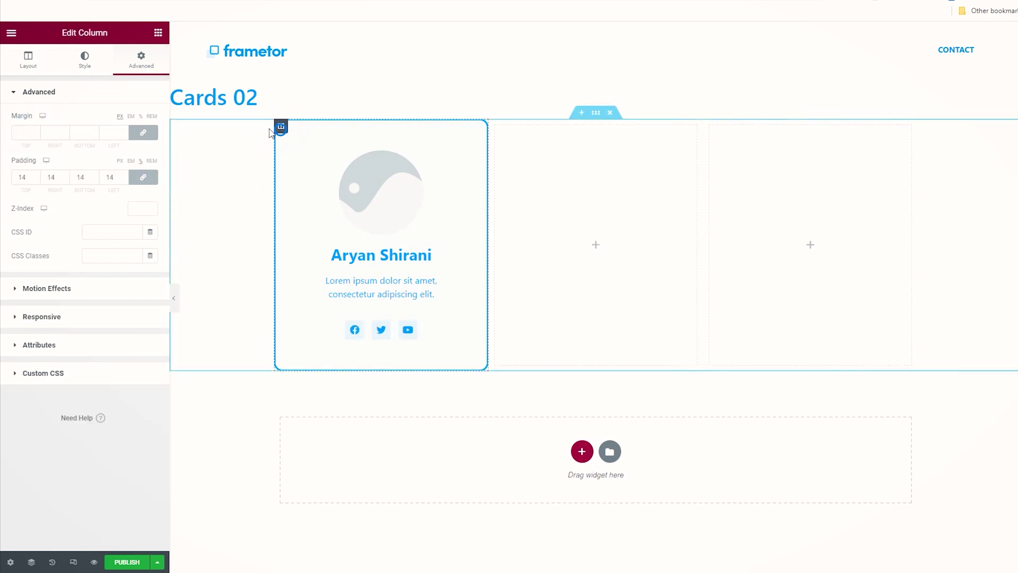
pyautogui.click(36, 131)
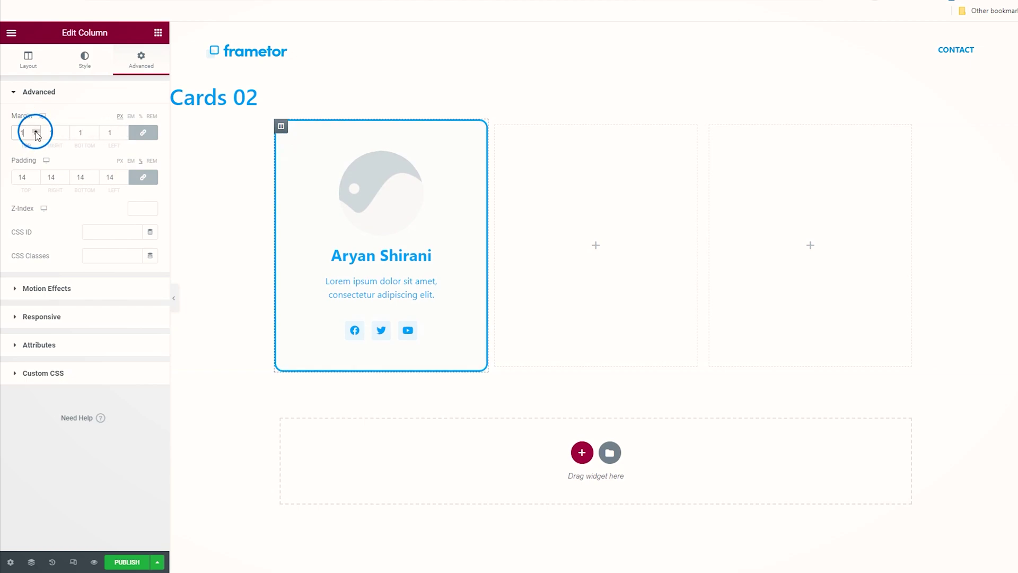
pyautogui.click(35, 130)
pyautogui.click(35, 131)
pyautogui.click(36, 131)
pyautogui.click(35, 132)
pyautogui.click(36, 132)
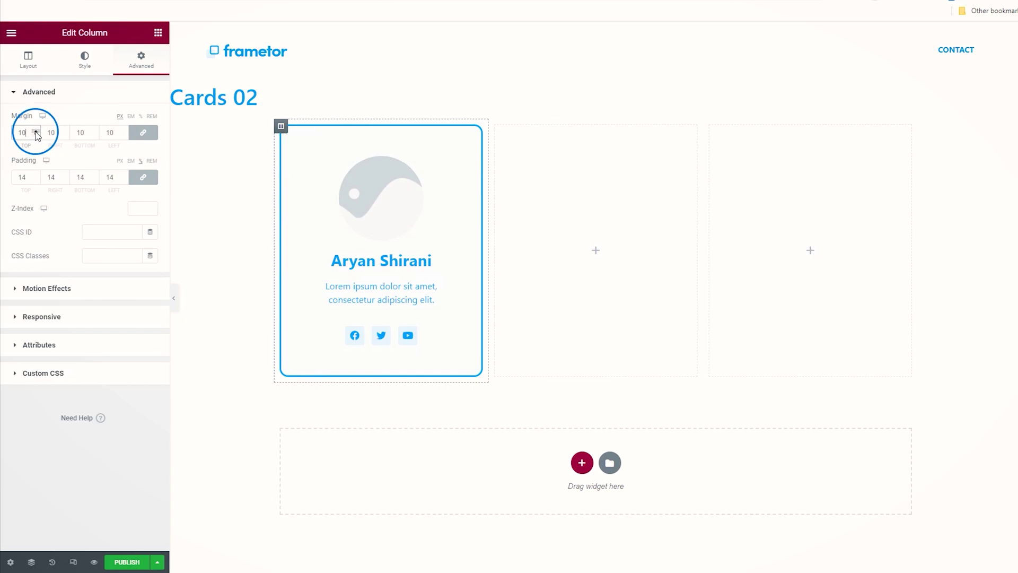
pyautogui.click(35, 132)
pyautogui.click(35, 131)
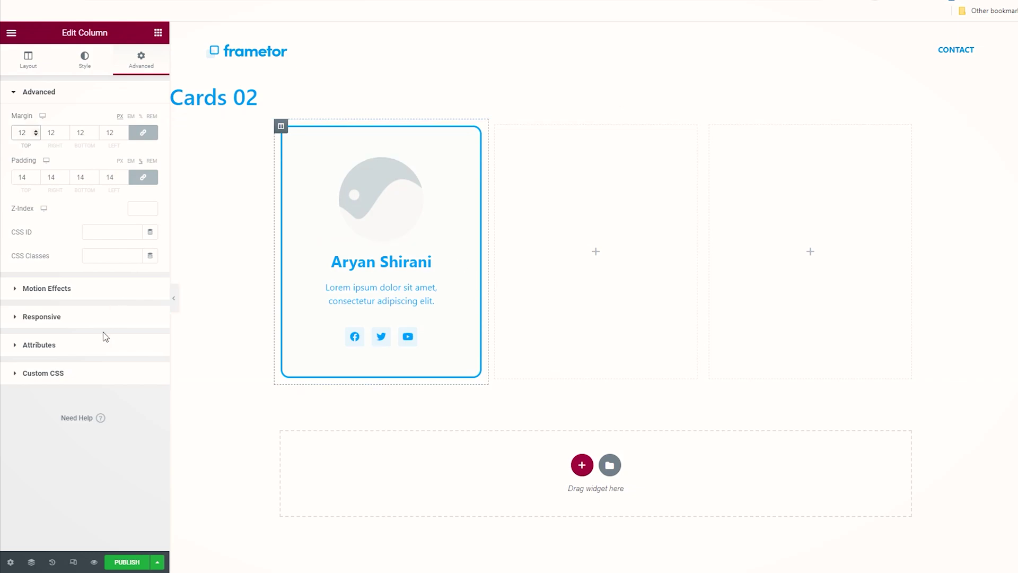
pyautogui.click(281, 127)
# Step: Give the card column a box shadow with vertical 16, blur 60 and spread -28
pyautogui.click(281, 127)
pyautogui.click(89, 63)
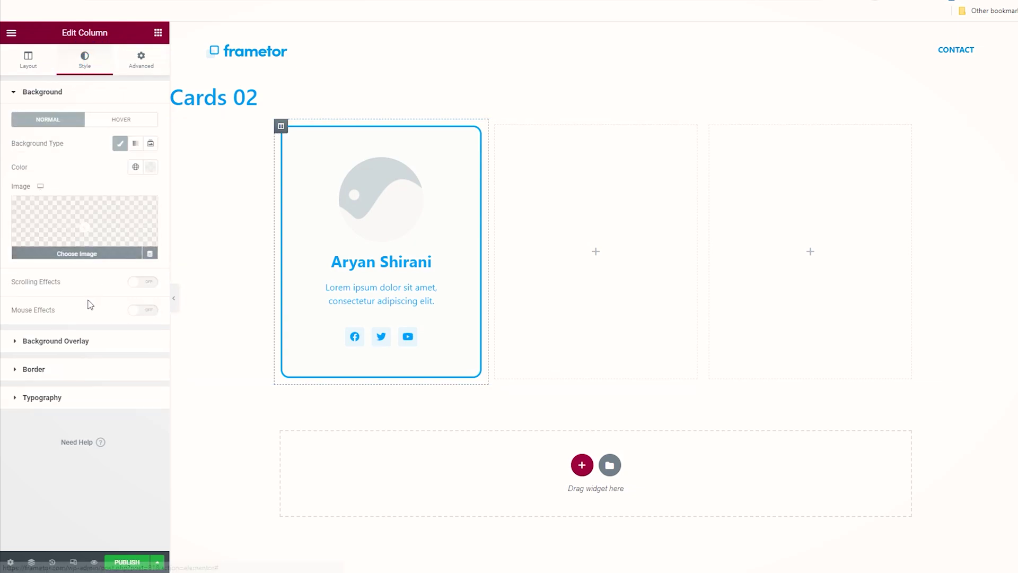
pyautogui.click(96, 371)
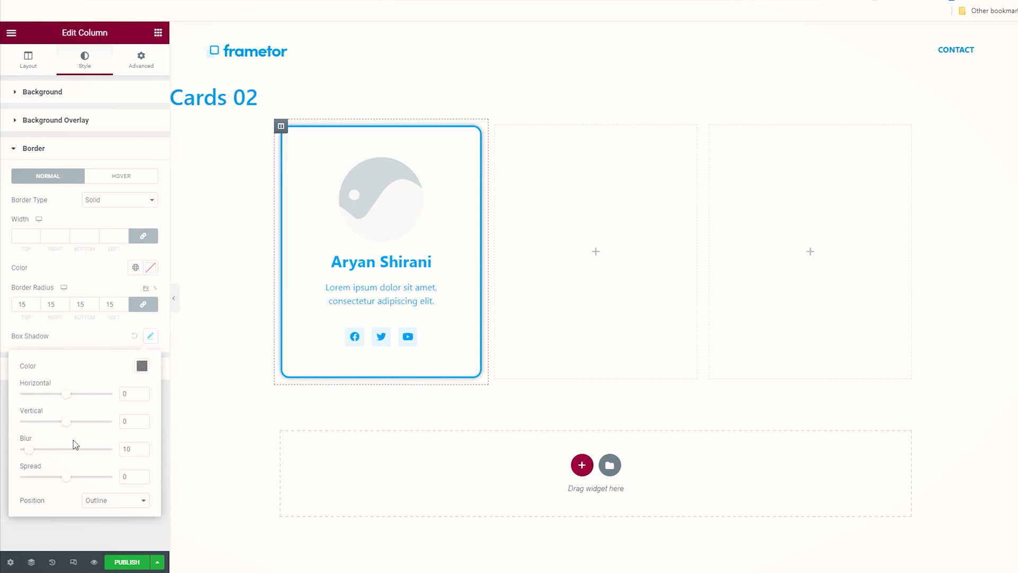
pyautogui.moveTo(67, 424); pyautogui.dragTo(72, 423)
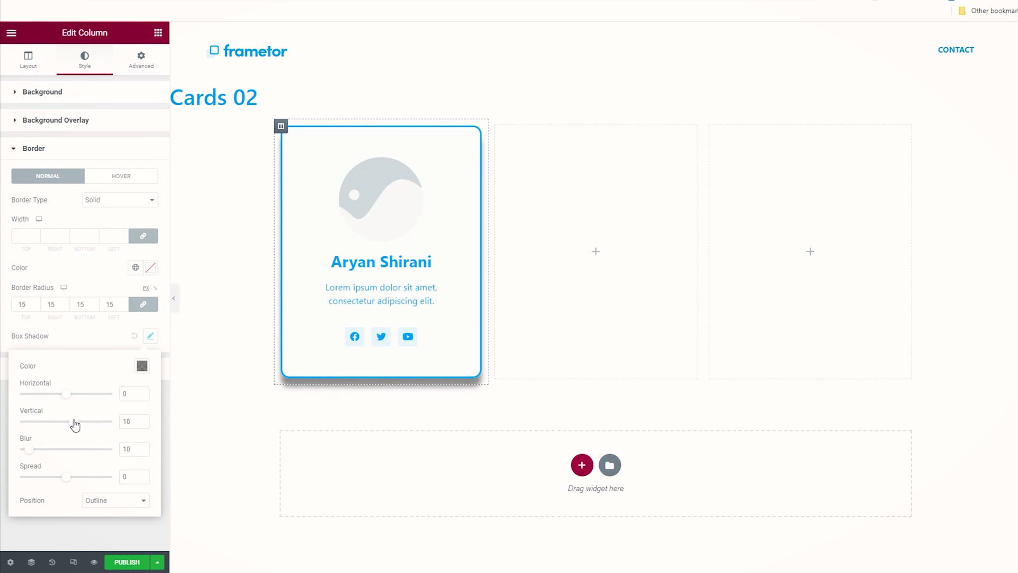
pyautogui.moveTo(30, 449); pyautogui.dragTo(57, 489)
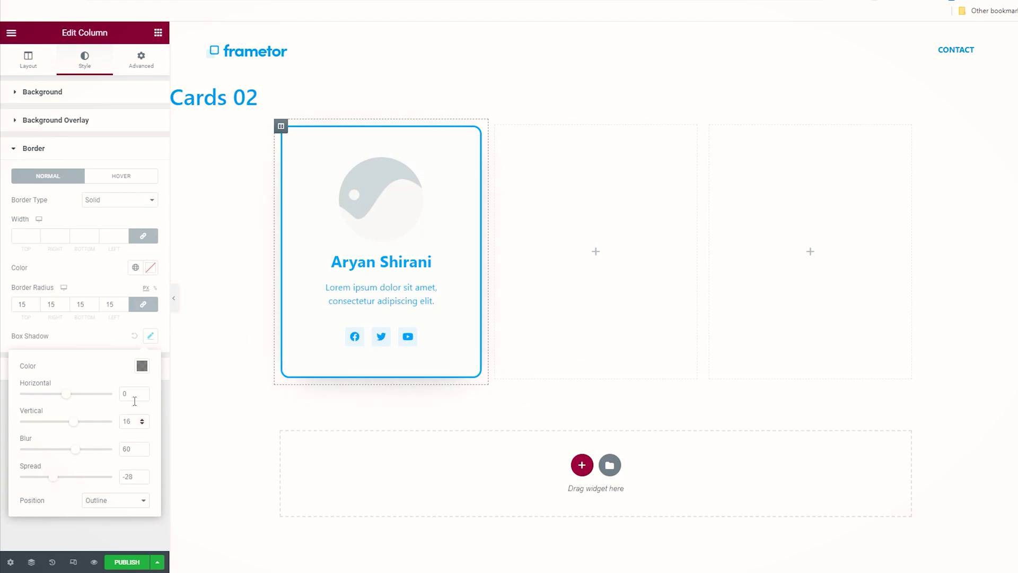
# Step: Tint the card's box shadow rgba(80, 216, 255, 0.25) and hide the editor panel to preview
pyautogui.click(141, 366)
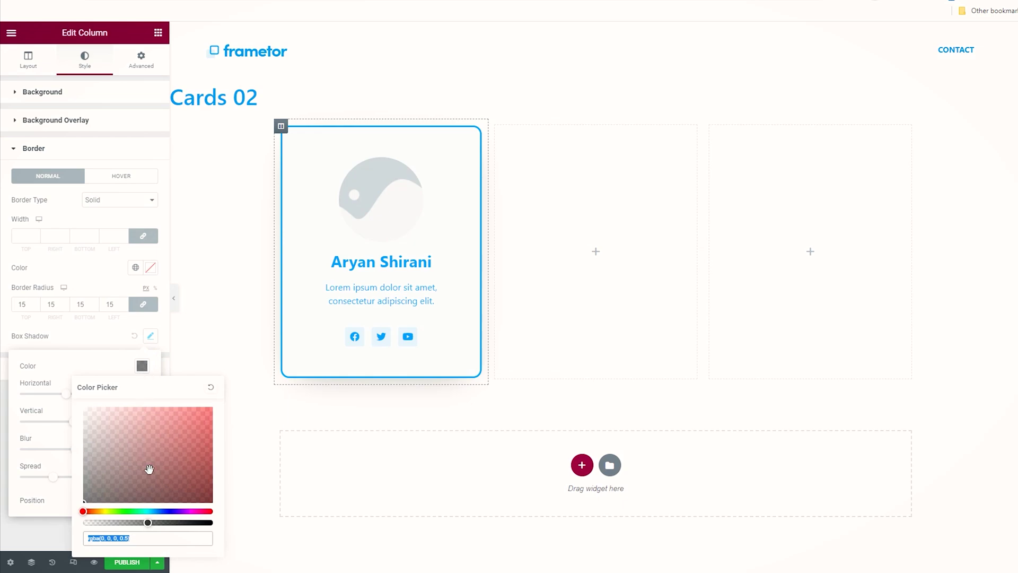
pyautogui.click(152, 511)
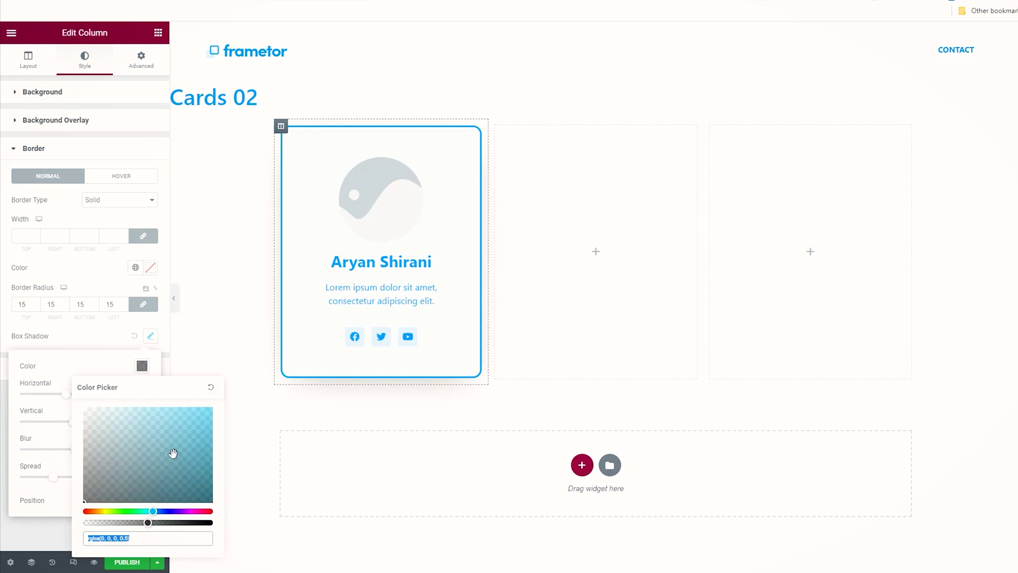
pyautogui.click(189, 407)
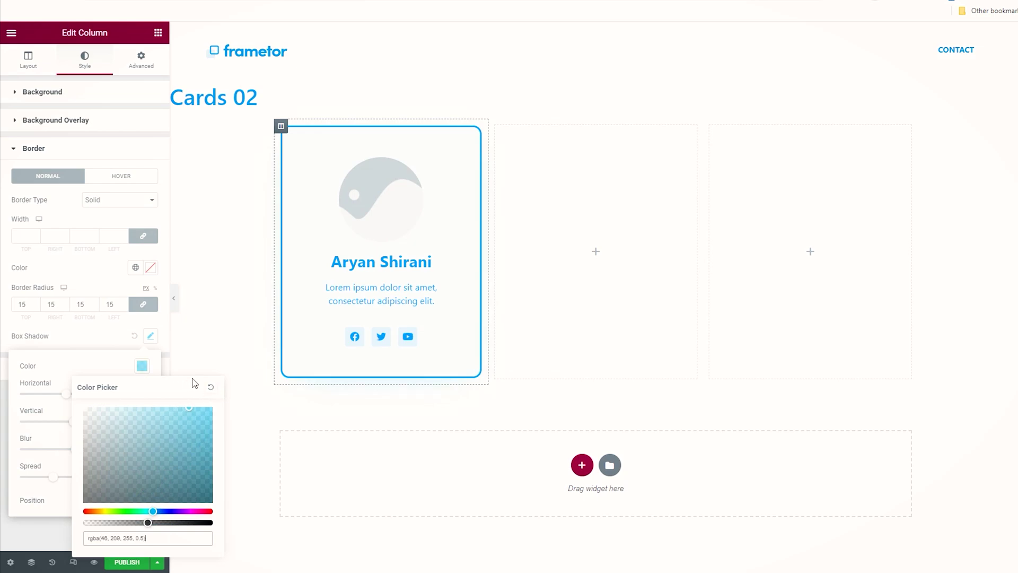
pyautogui.moveTo(192, 378); pyautogui.dragTo(172, 389)
pyautogui.moveTo(147, 523); pyautogui.dragTo(115, 524)
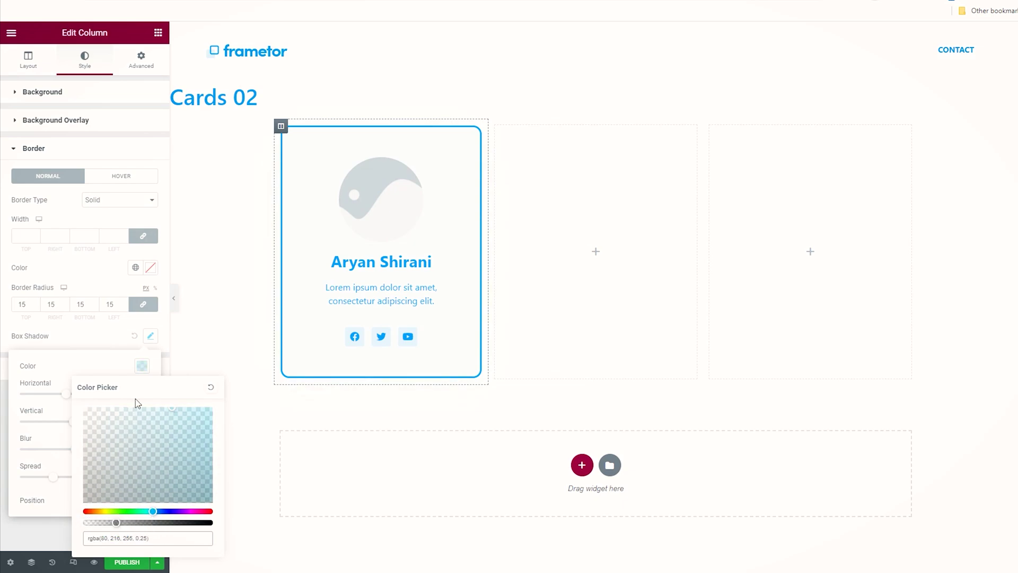
pyautogui.click(117, 339)
pyautogui.click(173, 298)
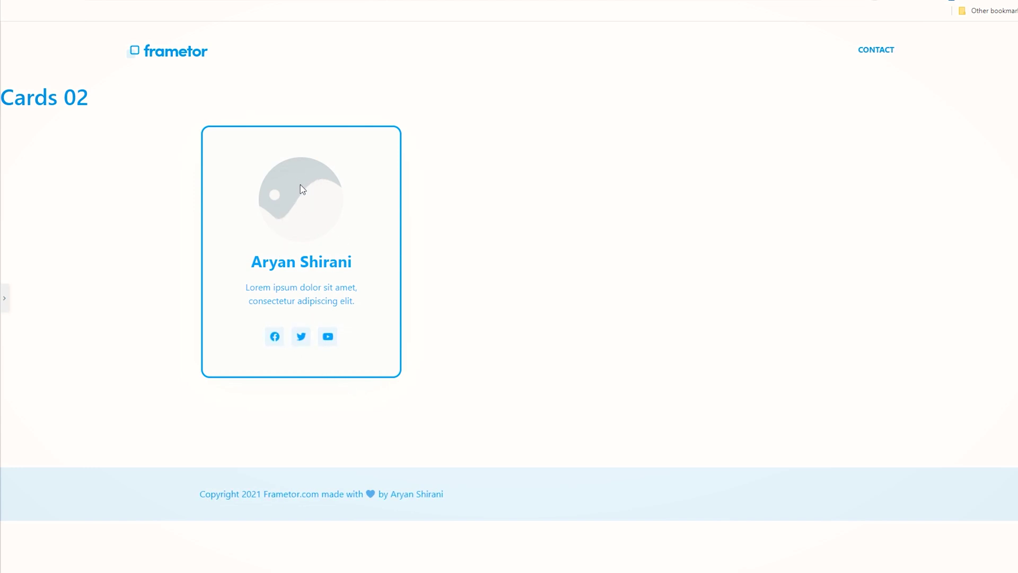
# Step: Restore the editor panel and delete the two empty columns
pyautogui.click(4, 298)
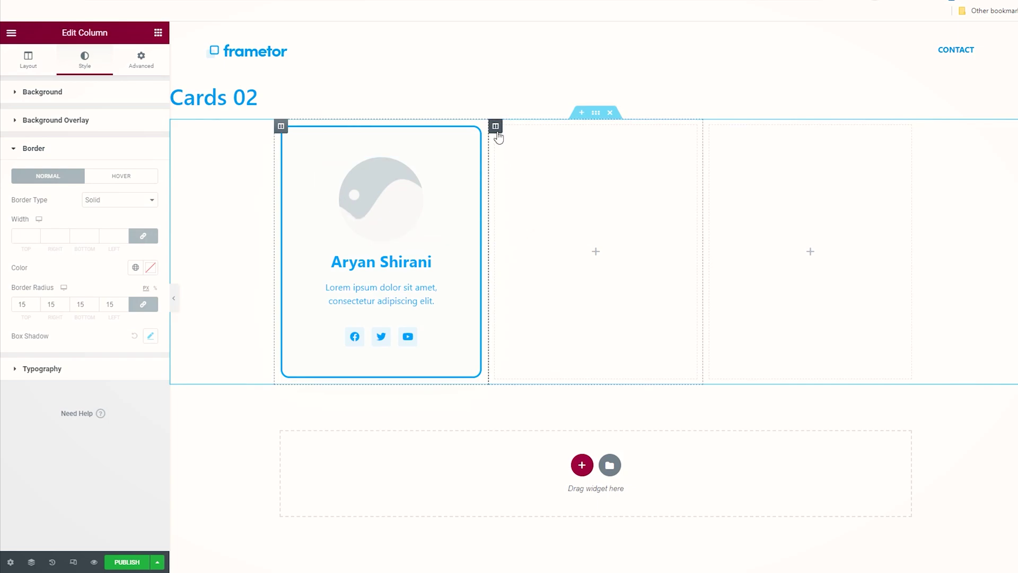
pyautogui.rightClick(496, 130)
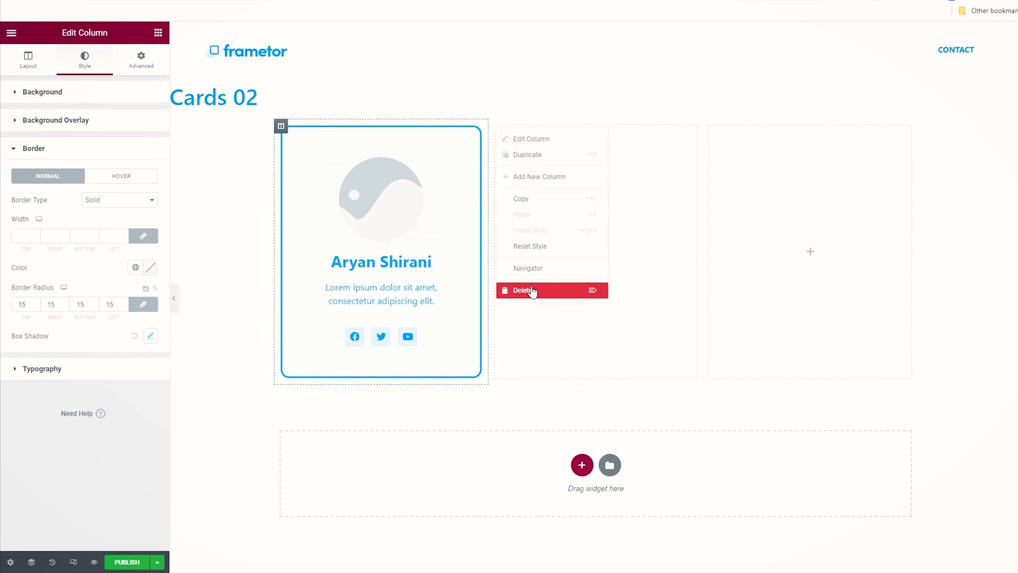
pyautogui.click(531, 292)
pyautogui.rightClick(604, 129)
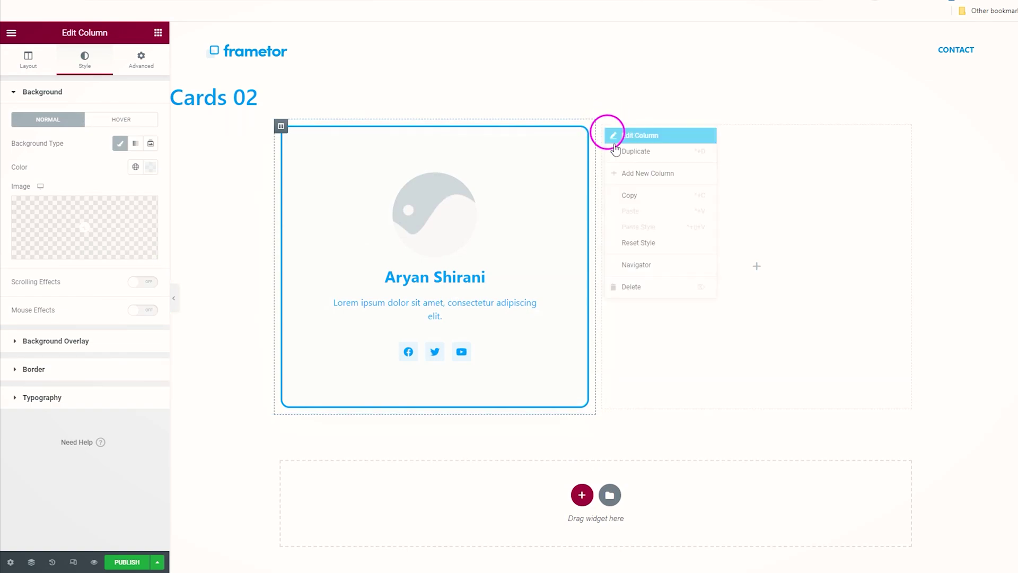
pyautogui.click(665, 287)
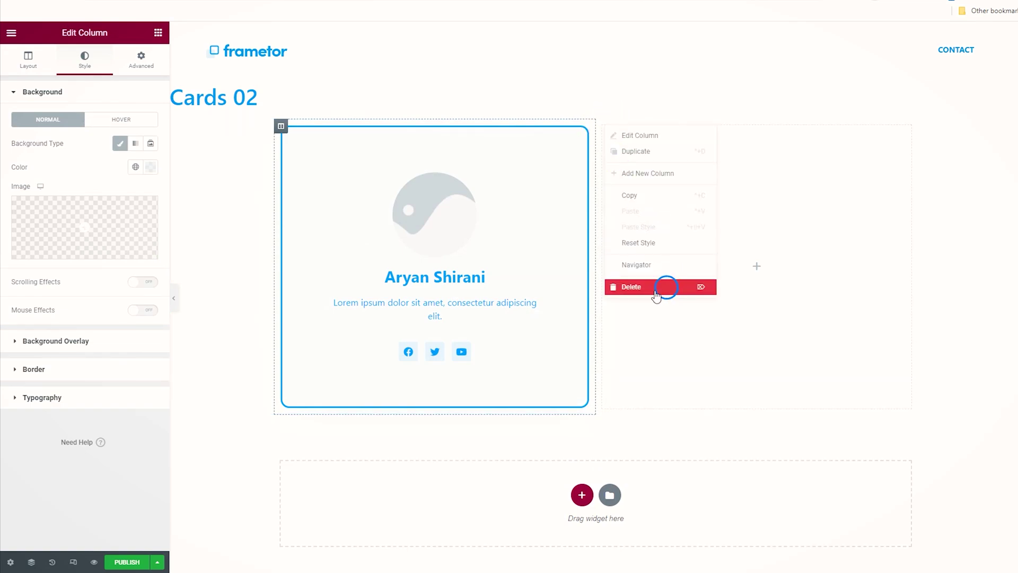
# Step: Duplicate the card column twice so three identical cards sit in the row
pyautogui.rightClick(282, 127)
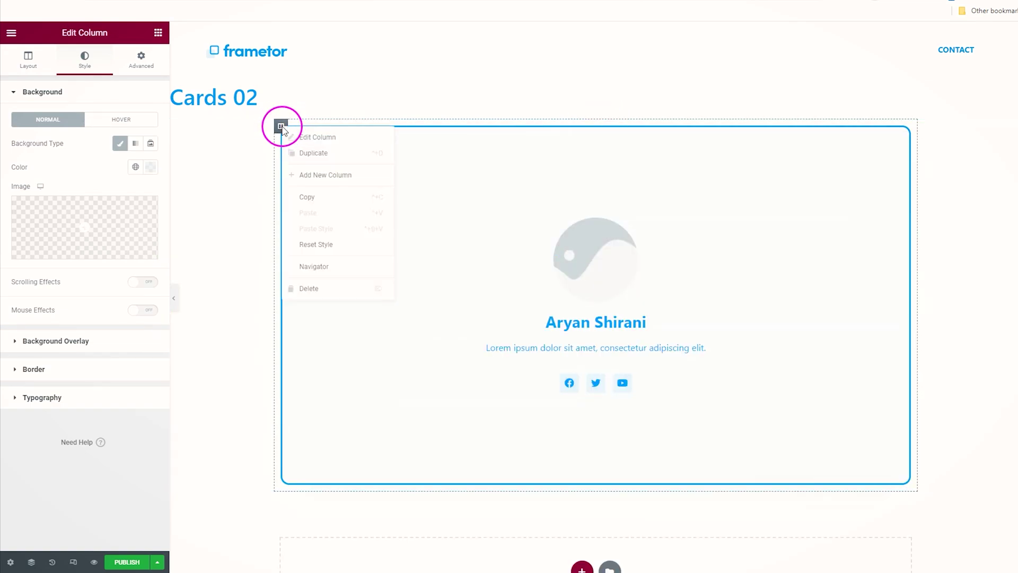
pyautogui.click(320, 160)
pyautogui.rightClick(602, 127)
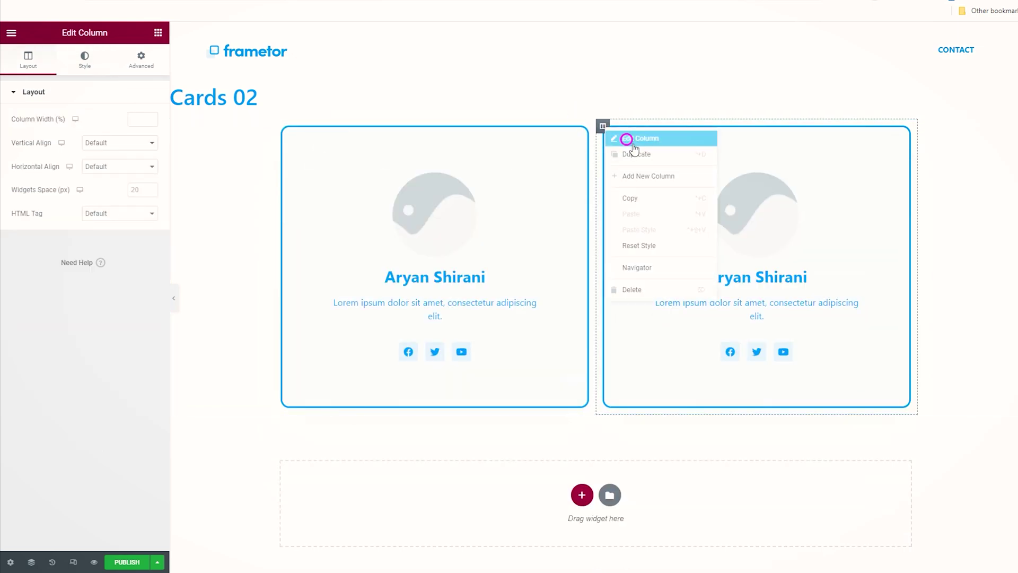
pyautogui.click(645, 158)
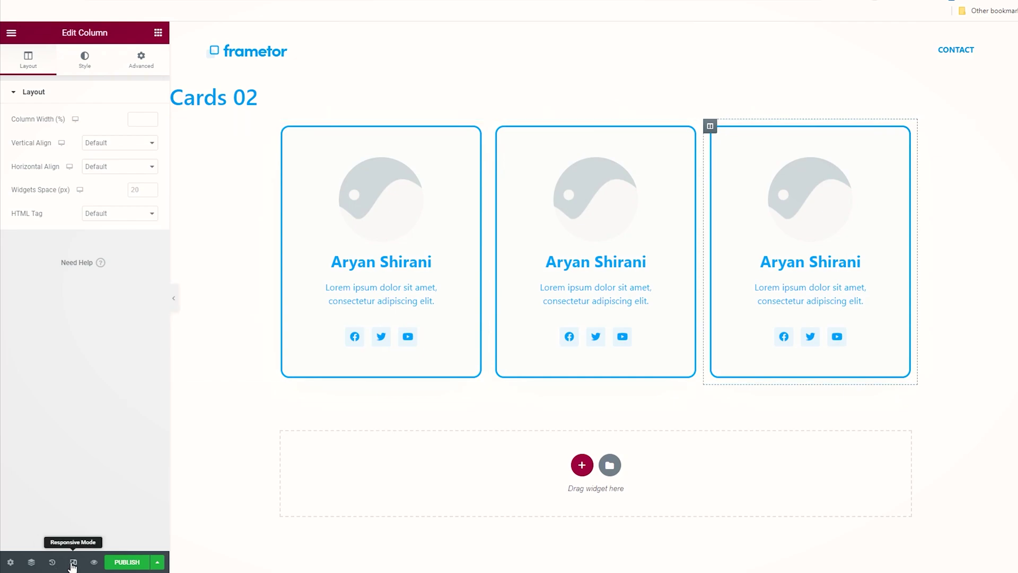
pyautogui.click(73, 563)
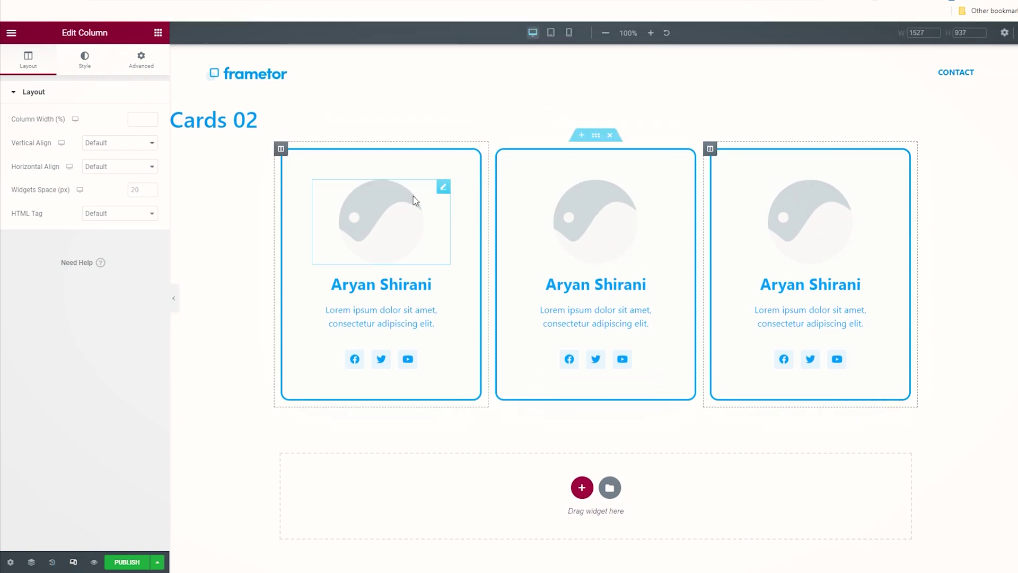
pyautogui.click(569, 33)
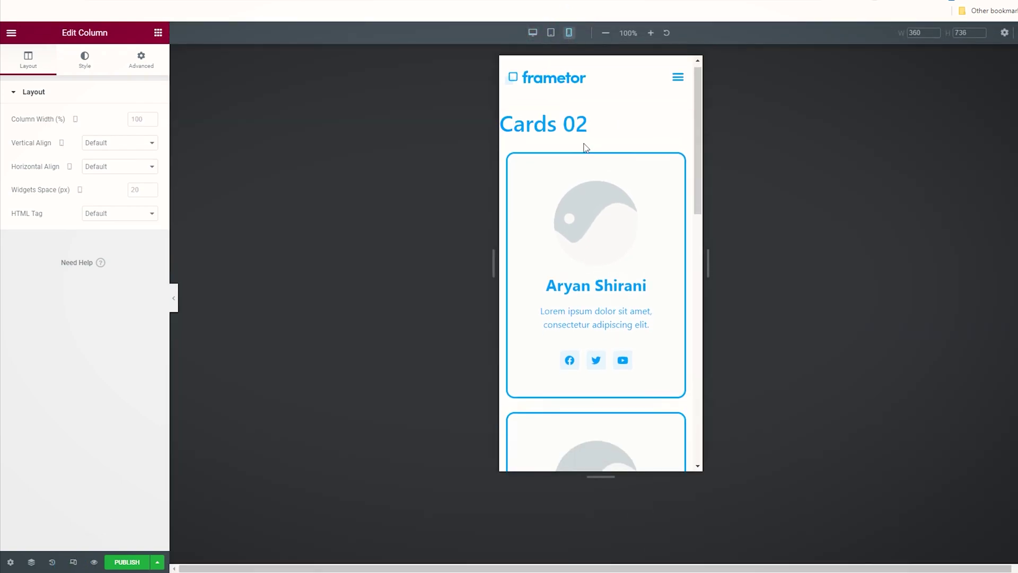
pyautogui.scroll(-5, 662, 178)
pyautogui.scroll(-3, 653, 177)
pyautogui.moveTo(699, 283); pyautogui.dragTo(691, 122)
pyautogui.click(73, 561)
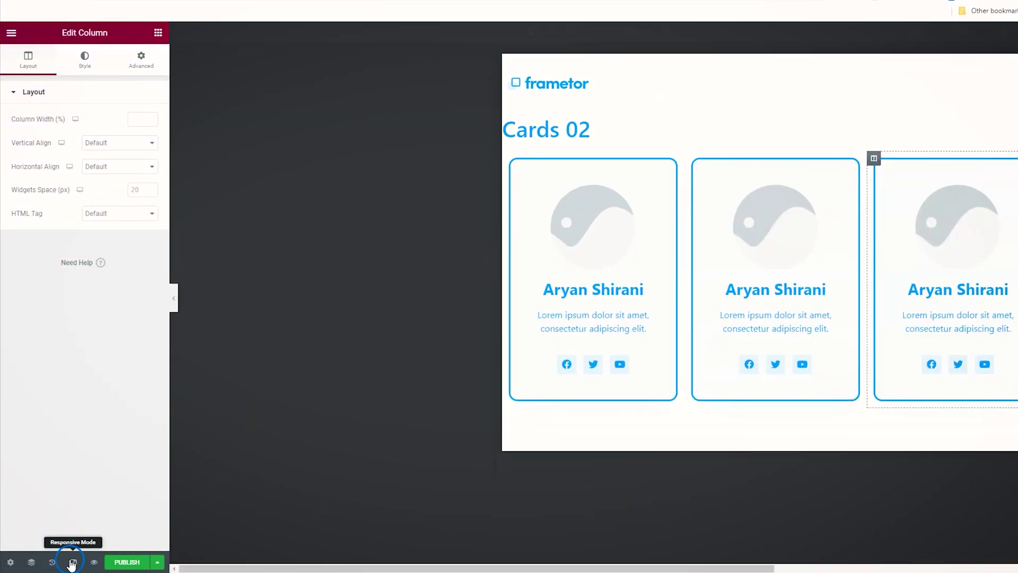